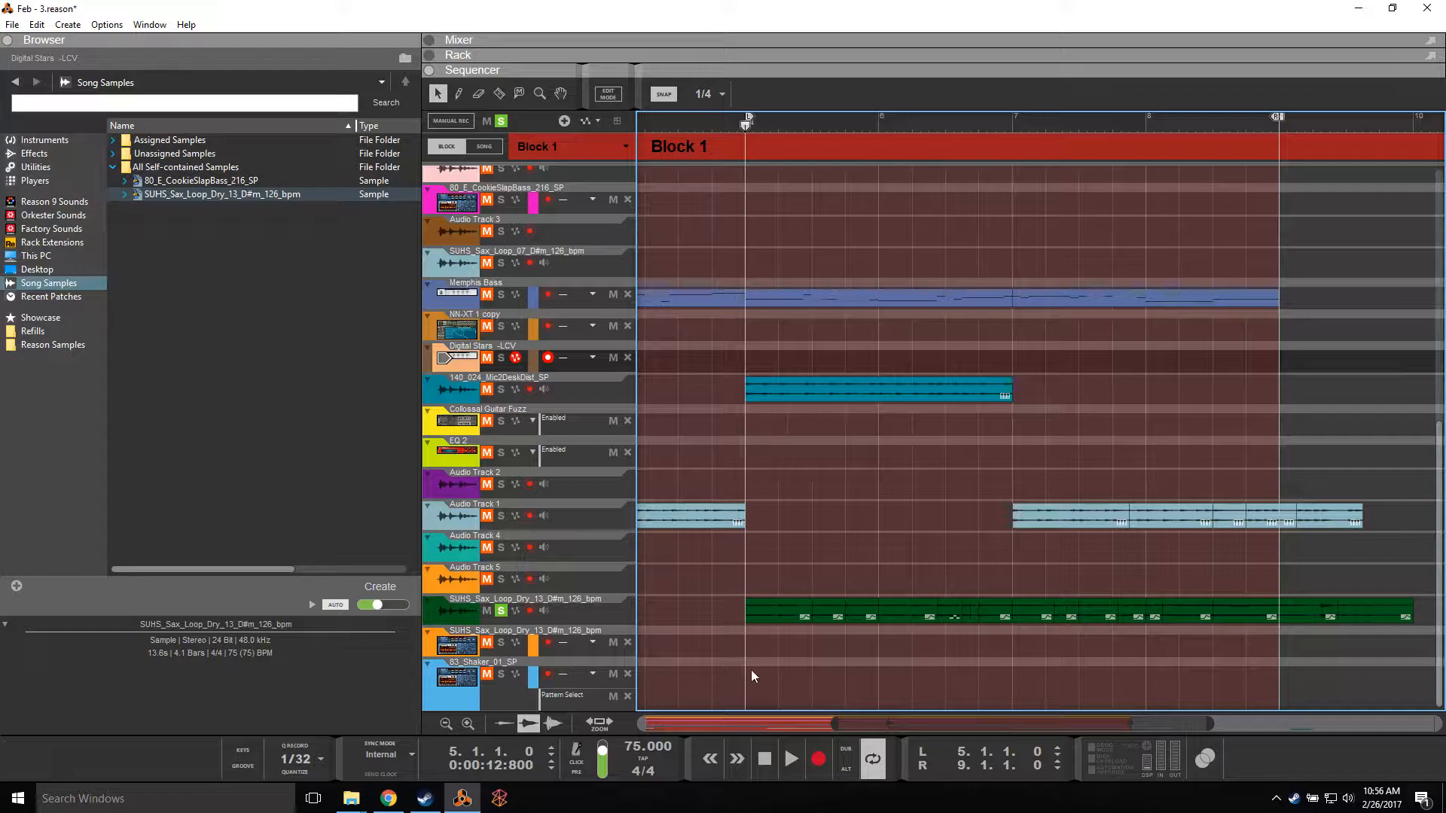
Step: Play back the soloed sax loop in Block 1 from bar 5, then stop playback
{"action": "left_click_drag", "start_coordinate": [707, 625], "coordinate": [1264, 613]}
{"action": "right_click", "coordinate": [714, 613]}
{"action": "left_click", "coordinate": [712, 613]}
{"action": "key", "text": "space"}
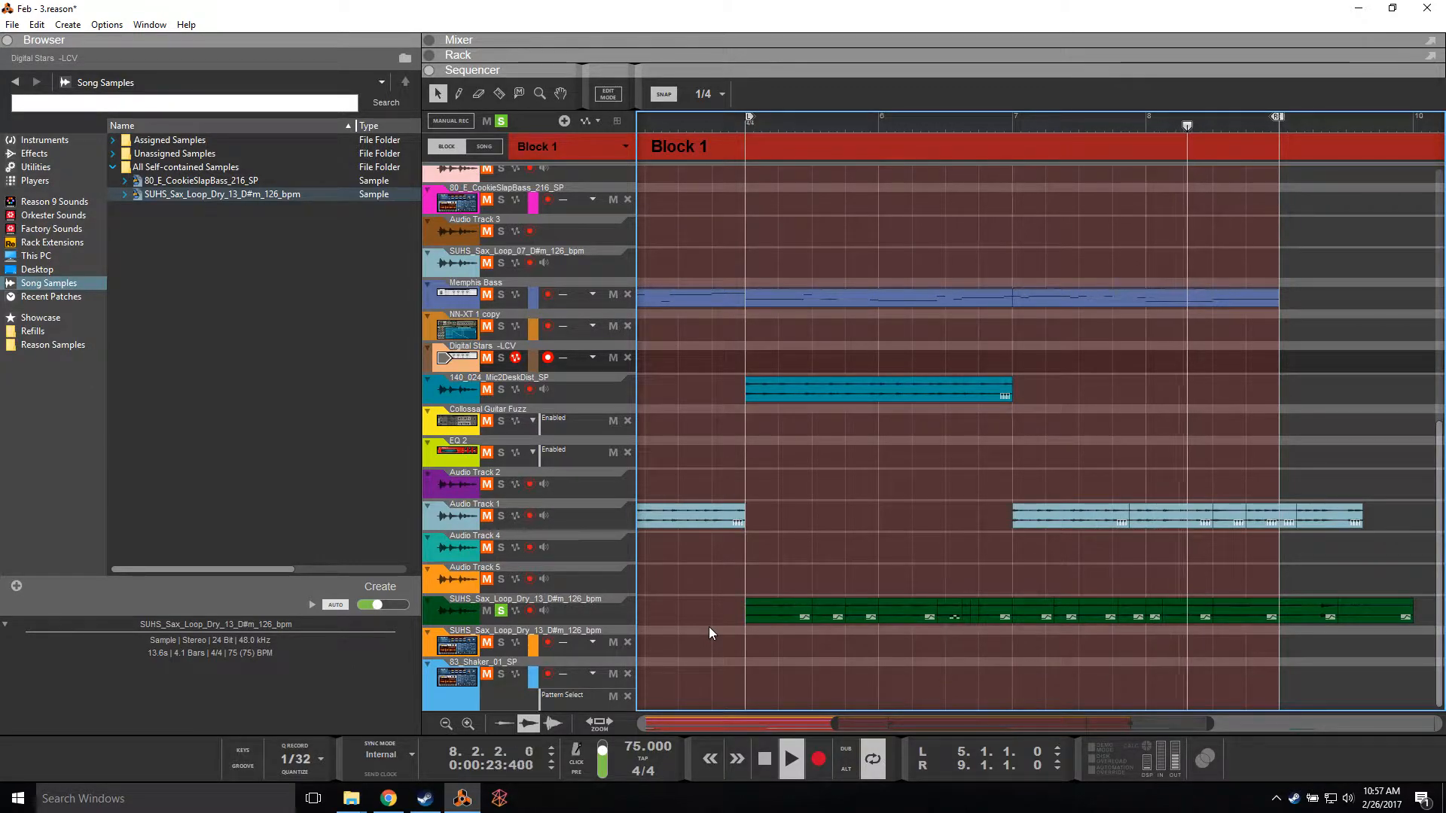
{"action": "key", "text": "space"}
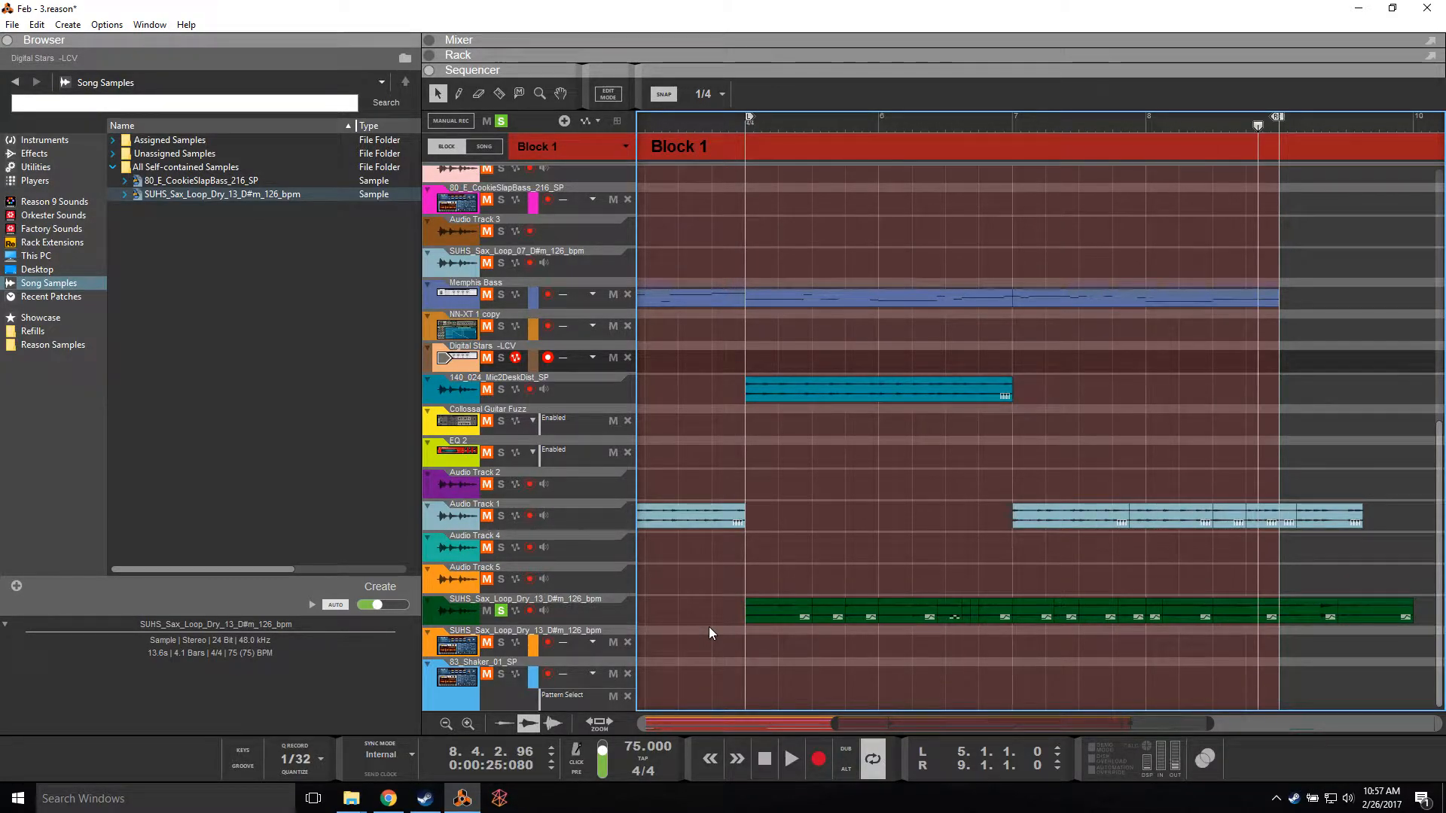
Step: Switch to the song arrangement and examine the Block 1 sections and the sax clips around bars 17 to 33
{"action": "key", "text": "b"}
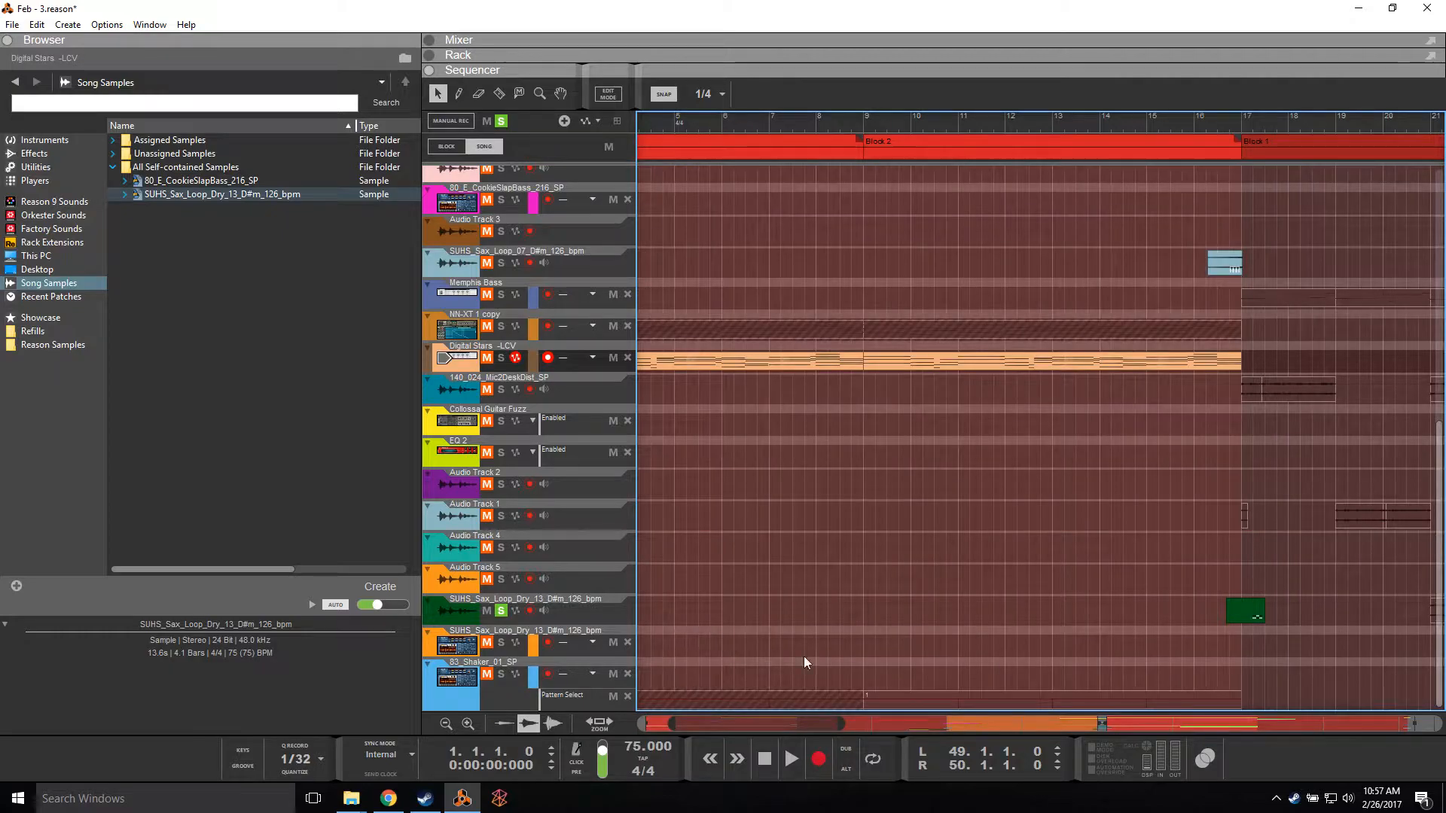
{"action": "left_click_drag", "start_coordinate": [811, 729], "coordinate": [872, 723]}
{"action": "left_click", "coordinate": [985, 141]}
{"action": "left_click", "coordinate": [1194, 151]}
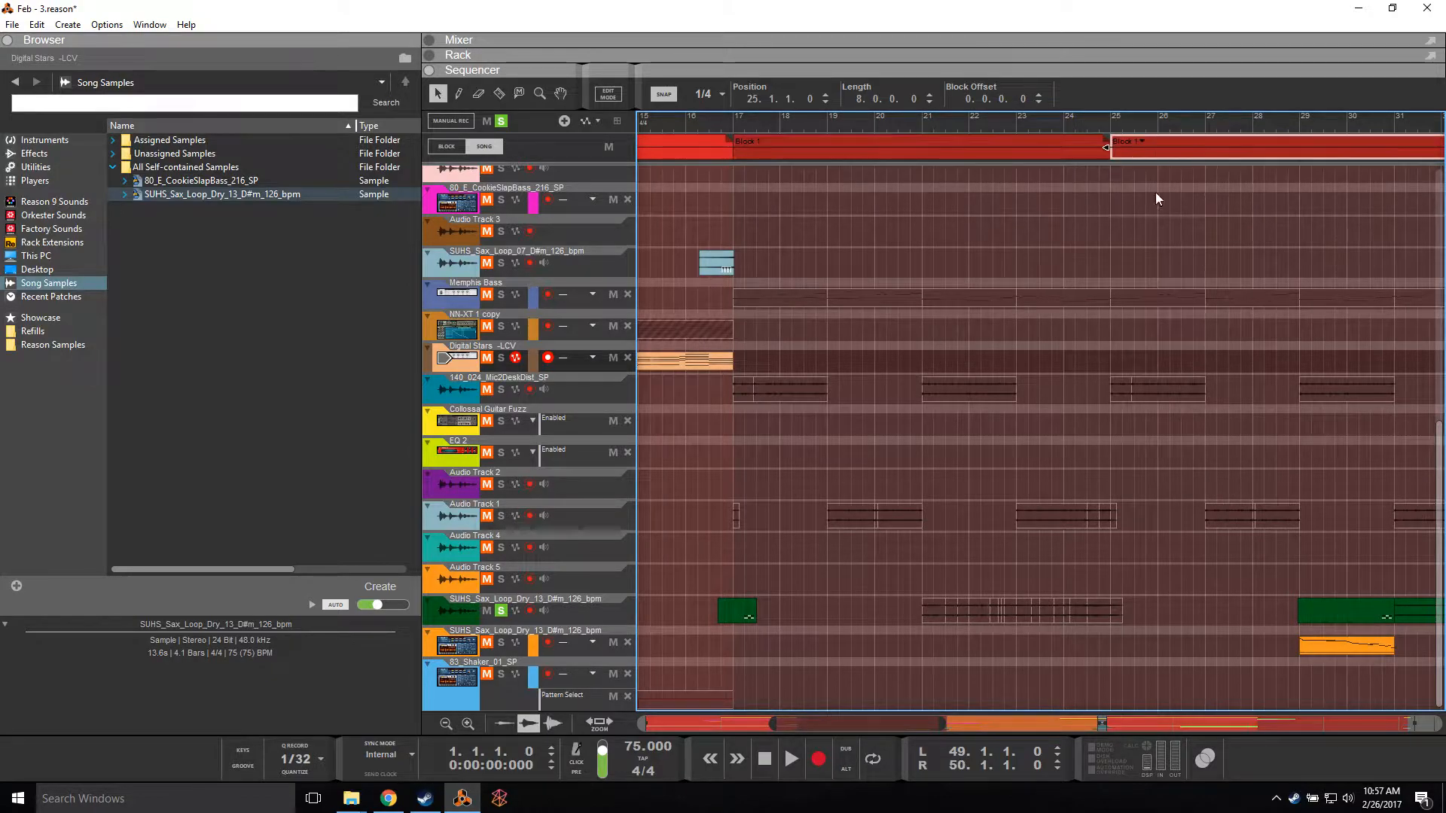
{"action": "left_click_drag", "start_coordinate": [911, 721], "coordinate": [925, 723]}
{"action": "left_click", "coordinate": [937, 608]}
{"action": "scroll", "coordinate": [942, 574], "scroll_direction": "up", "scroll_amount": 10}
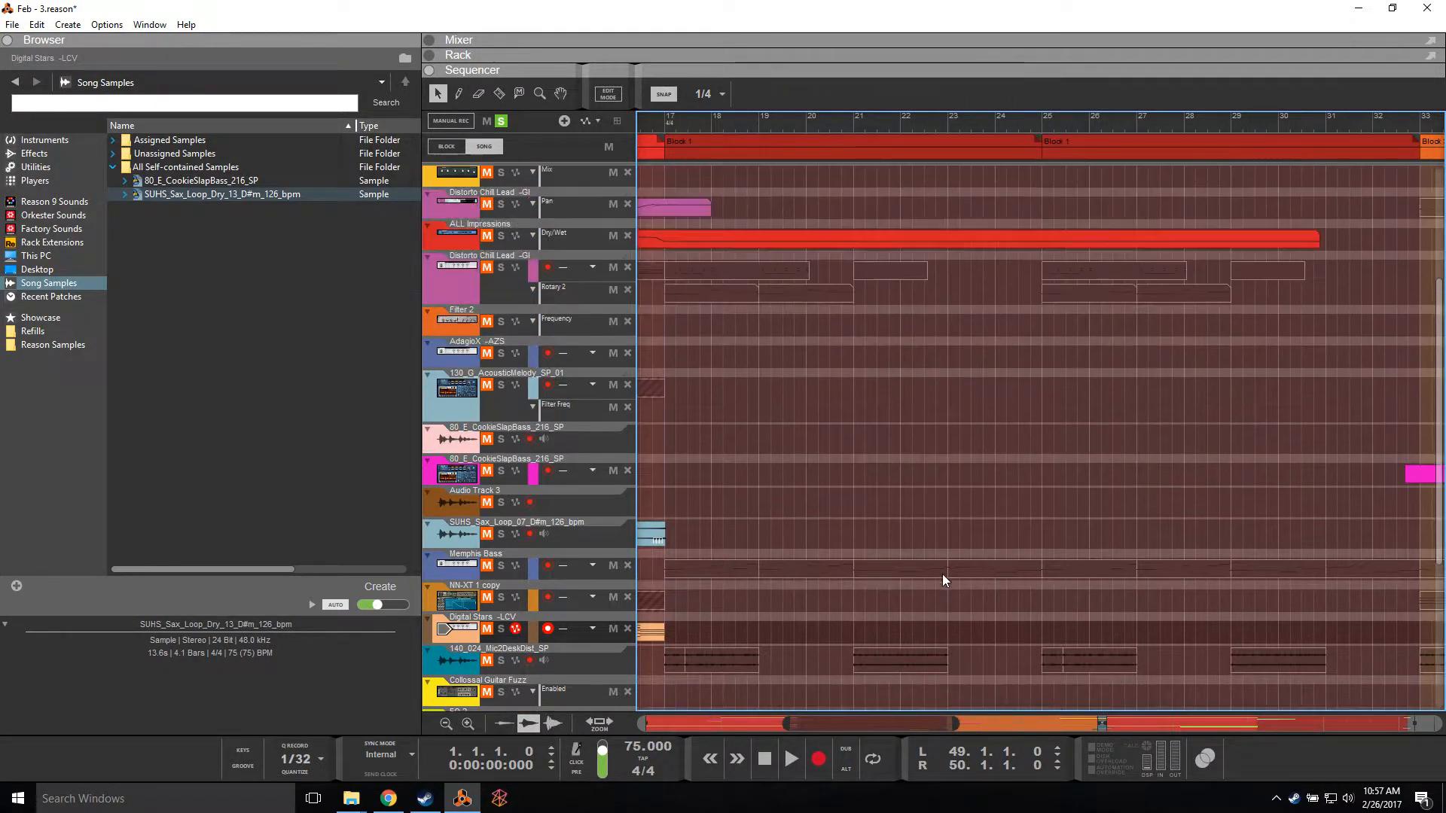
{"action": "scroll", "coordinate": [1122, 363], "scroll_direction": "down", "scroll_amount": 10}
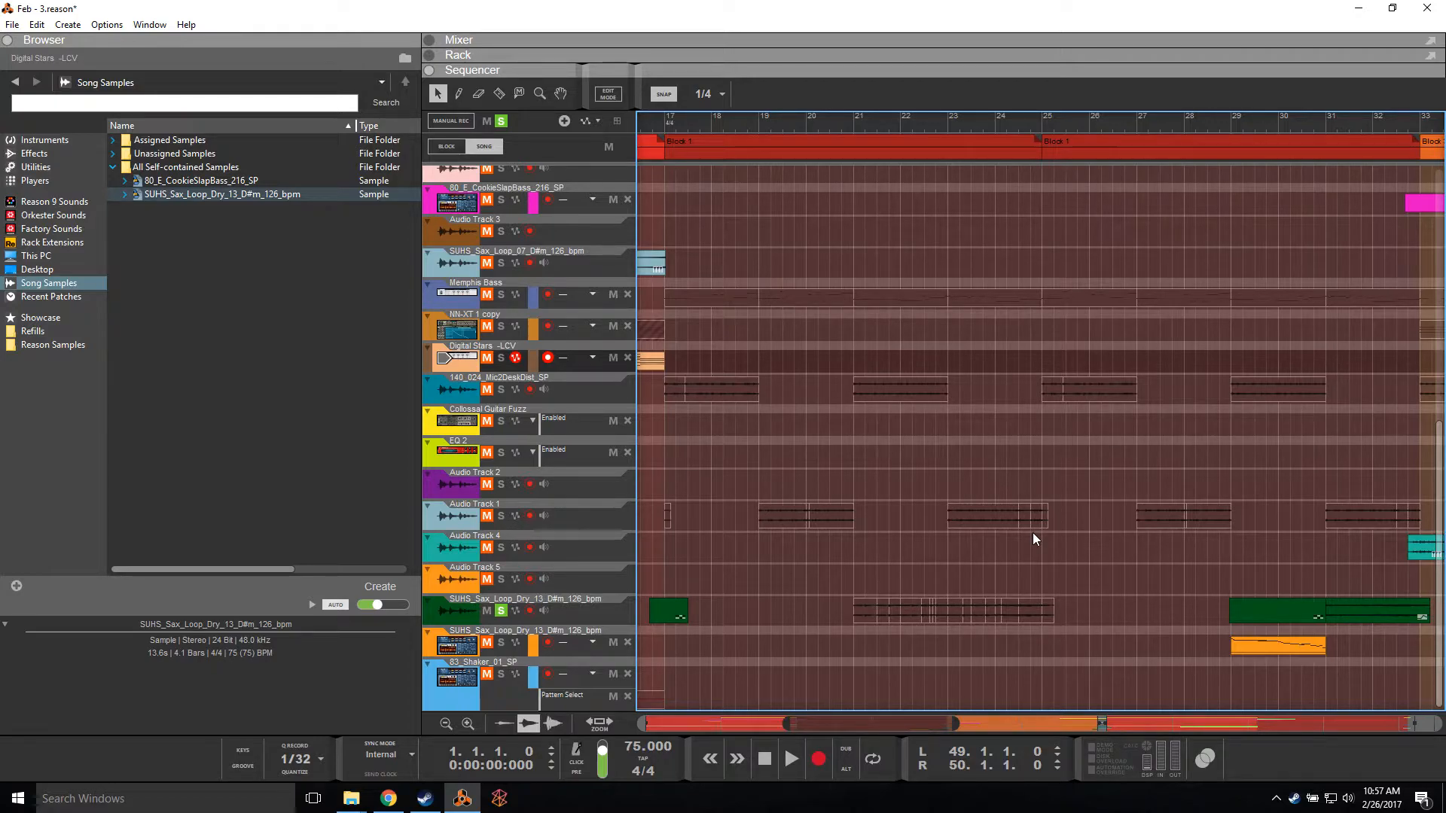
Step: Open Block 1 from the song arrangement and examine the cuts in its sax loop from bar 5 onward
{"action": "double_click", "coordinate": [961, 151]}
{"action": "left_click_drag", "start_coordinate": [1141, 726], "coordinate": [903, 724]}
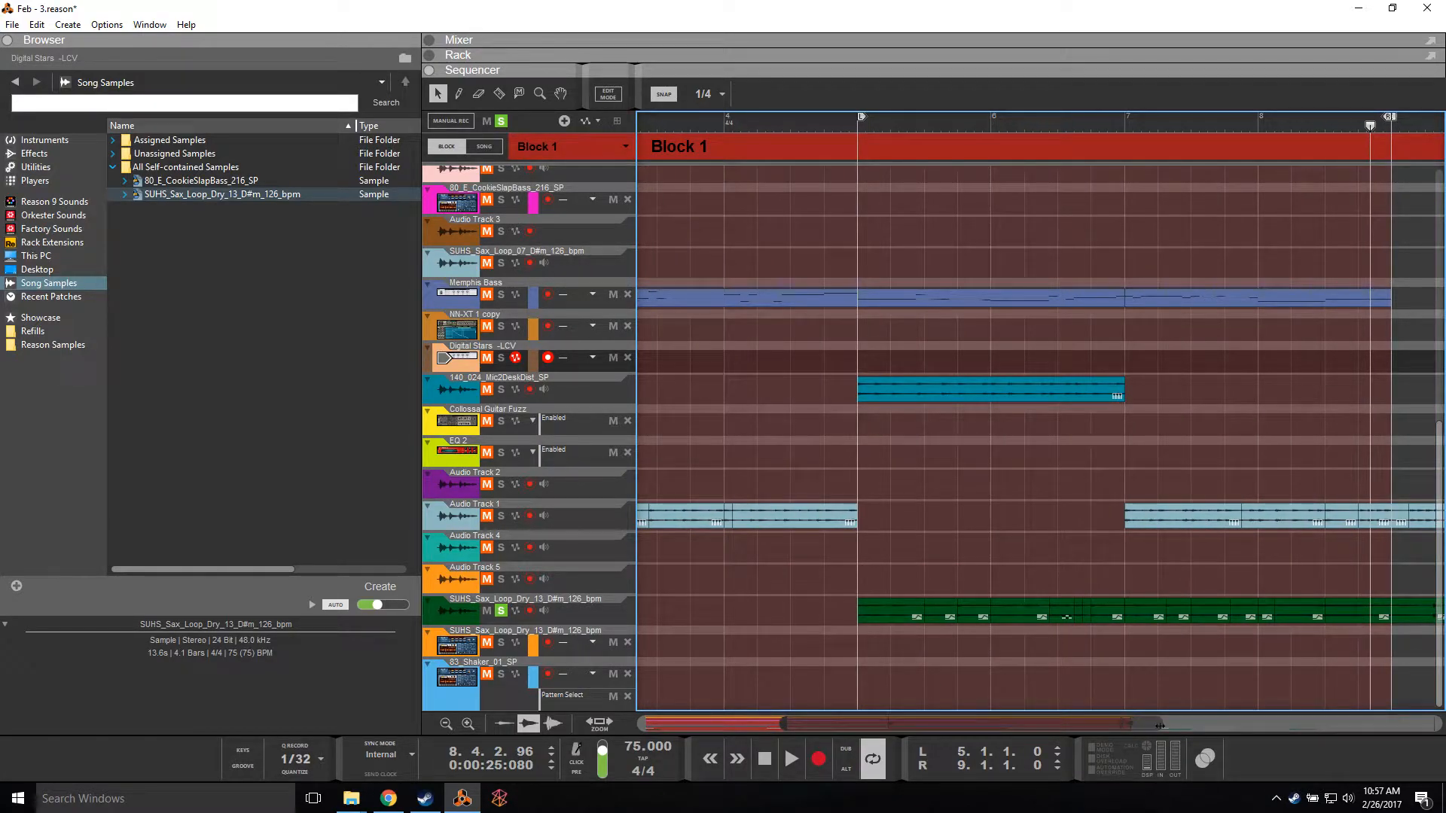
{"action": "left_click", "coordinate": [903, 614]}
{"action": "left_click", "coordinate": [969, 646]}
{"action": "left_click", "coordinate": [947, 618]}
{"action": "left_click", "coordinate": [1012, 647]}
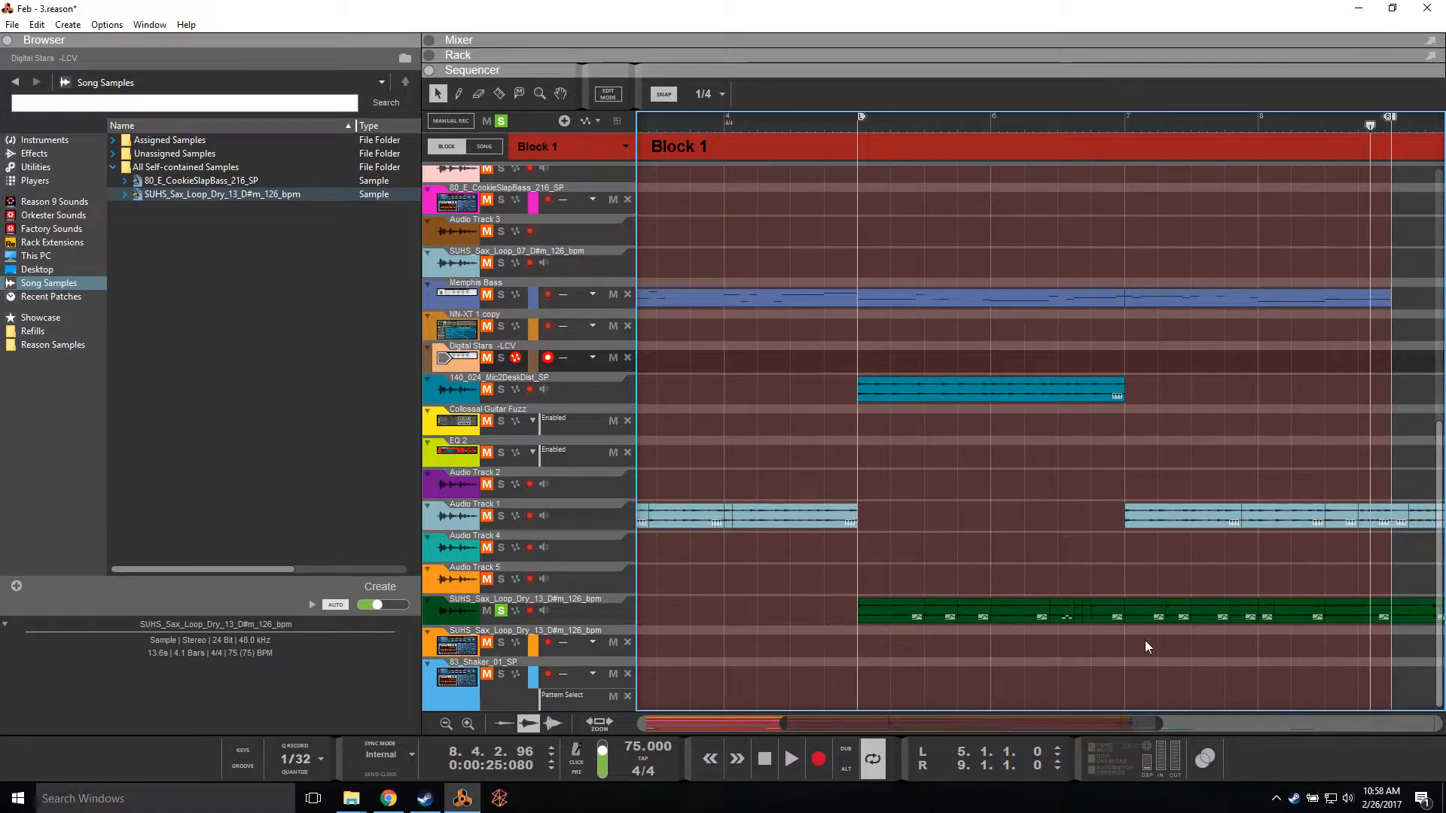
Step: Join the separate sax loop clips spanning bars 5 to 9 in Block 1 into one clip
{"action": "left_click_drag", "start_coordinate": [825, 597], "coordinate": [1264, 647]}
{"action": "left_click_drag", "start_coordinate": [1358, 637], "coordinate": [1359, 637]}
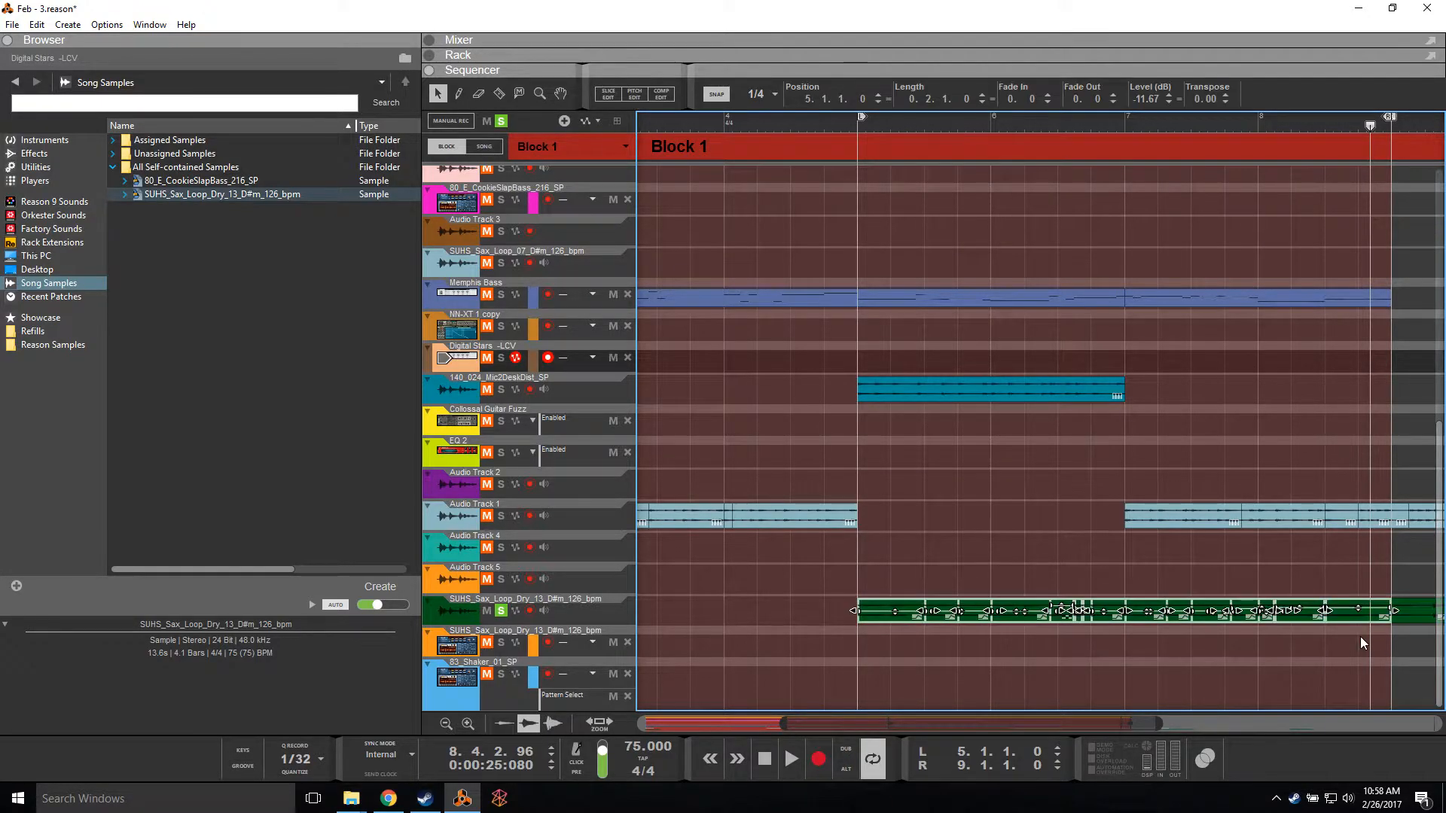
{"action": "right_click", "coordinate": [882, 621]}
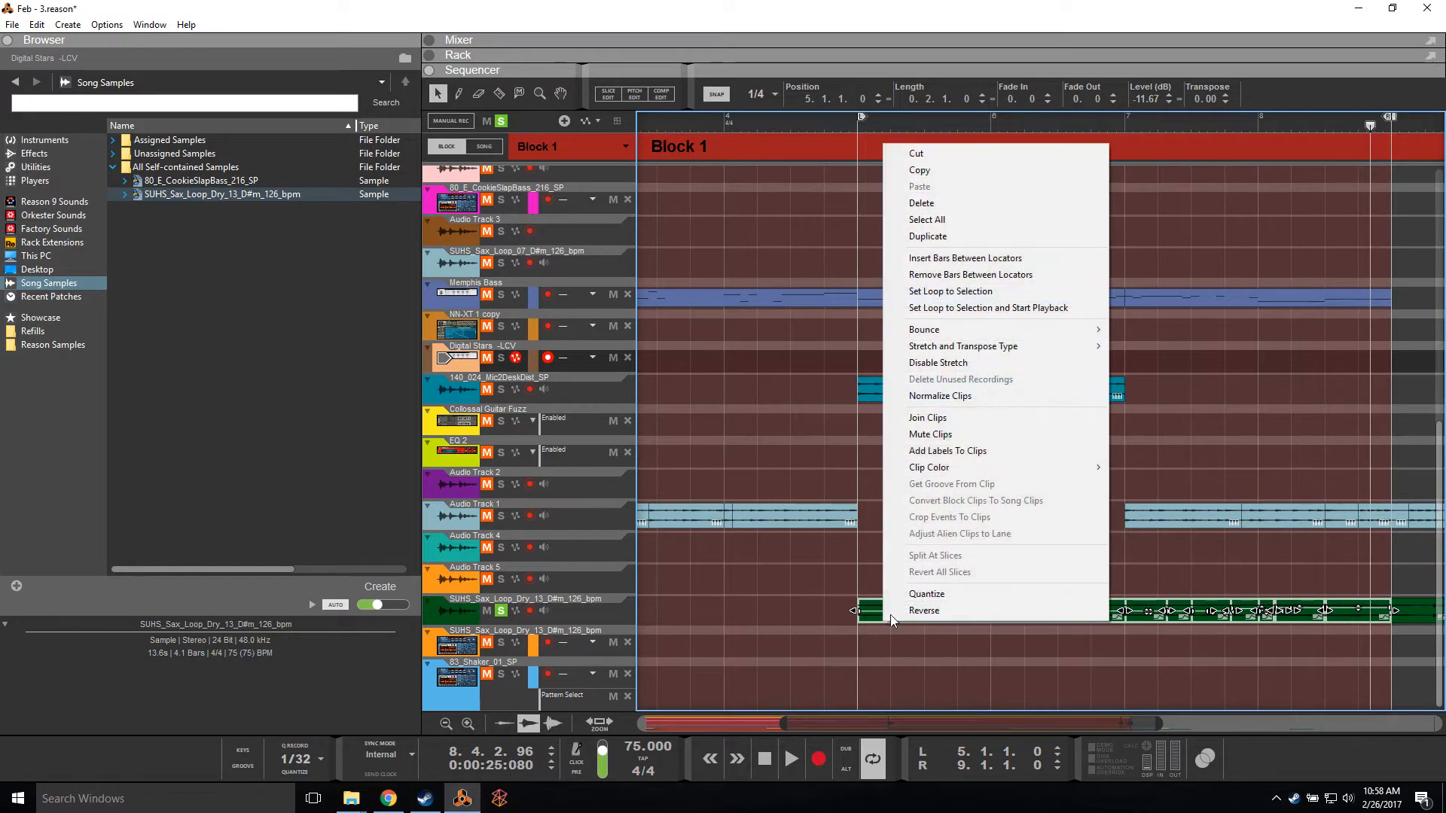
{"action": "left_click", "coordinate": [1043, 411]}
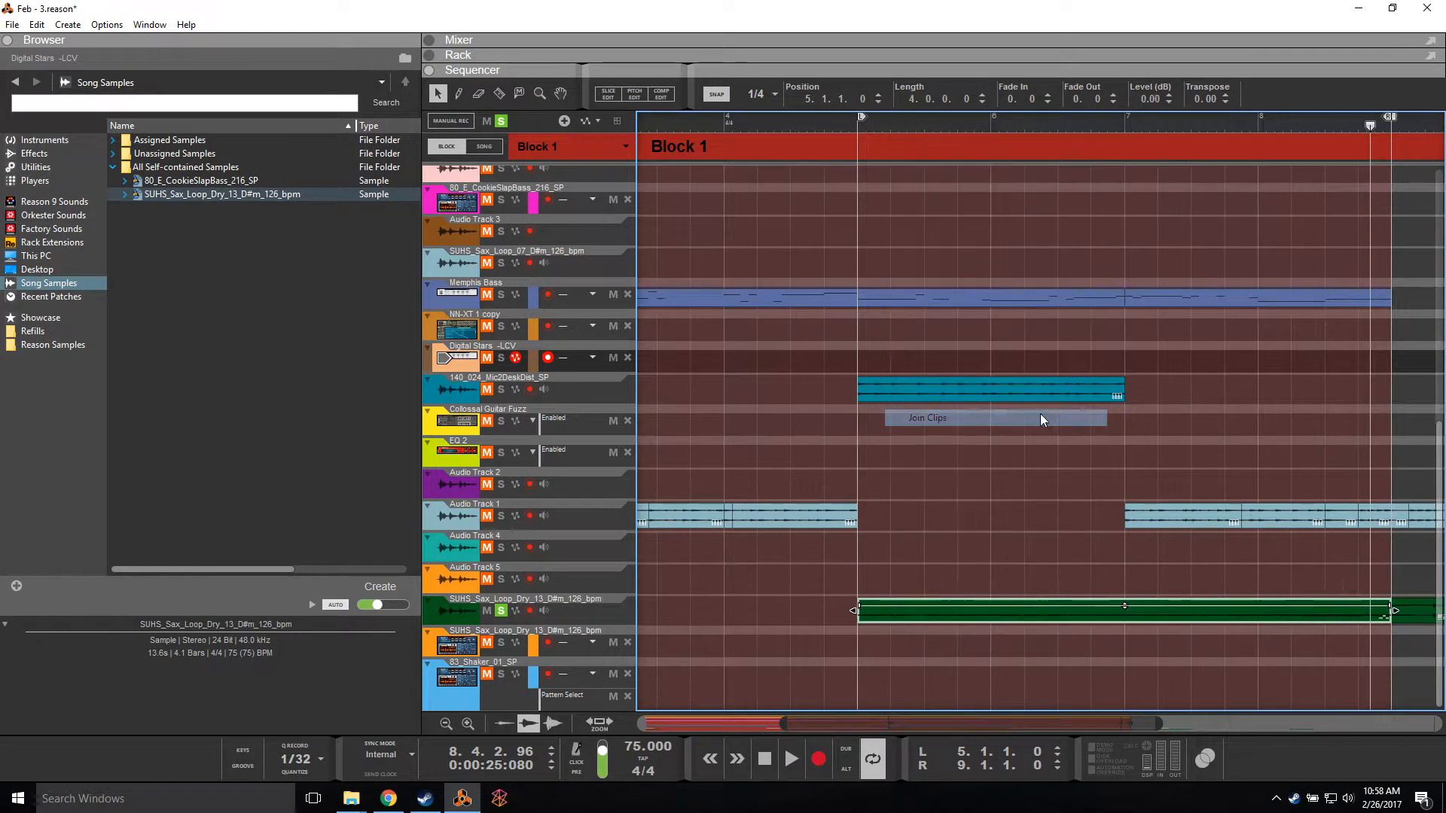
{"action": "right_click", "coordinate": [978, 612]}
{"action": "mouse_move", "coordinate": [1154, 357]}
{"action": "left_click", "coordinate": [1313, 409]}
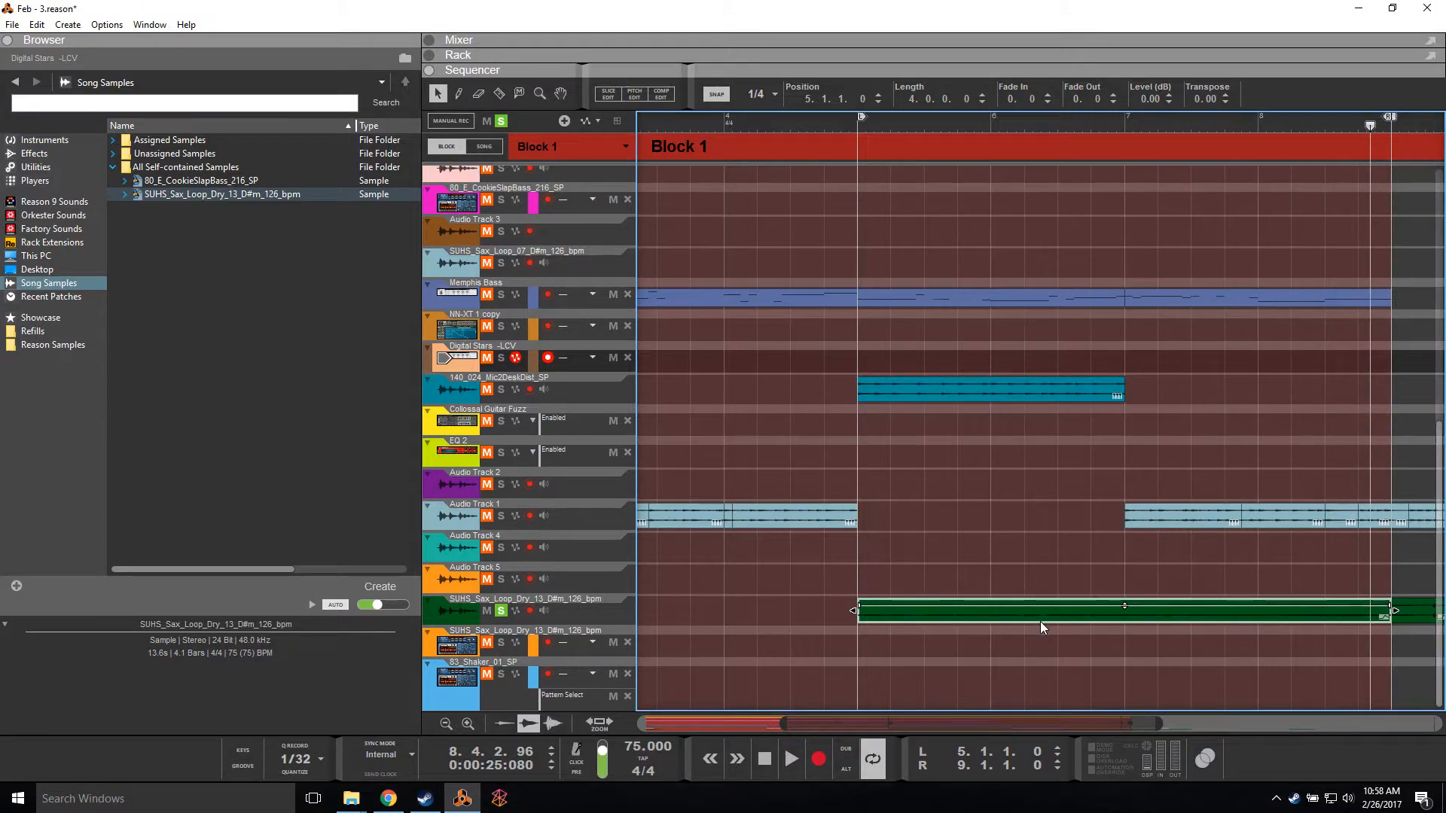
Step: Open the joined sax clip in Slice Edit mode and inspect its slice markers from bar 5 to bar 6
{"action": "double_click", "coordinate": [982, 615]}
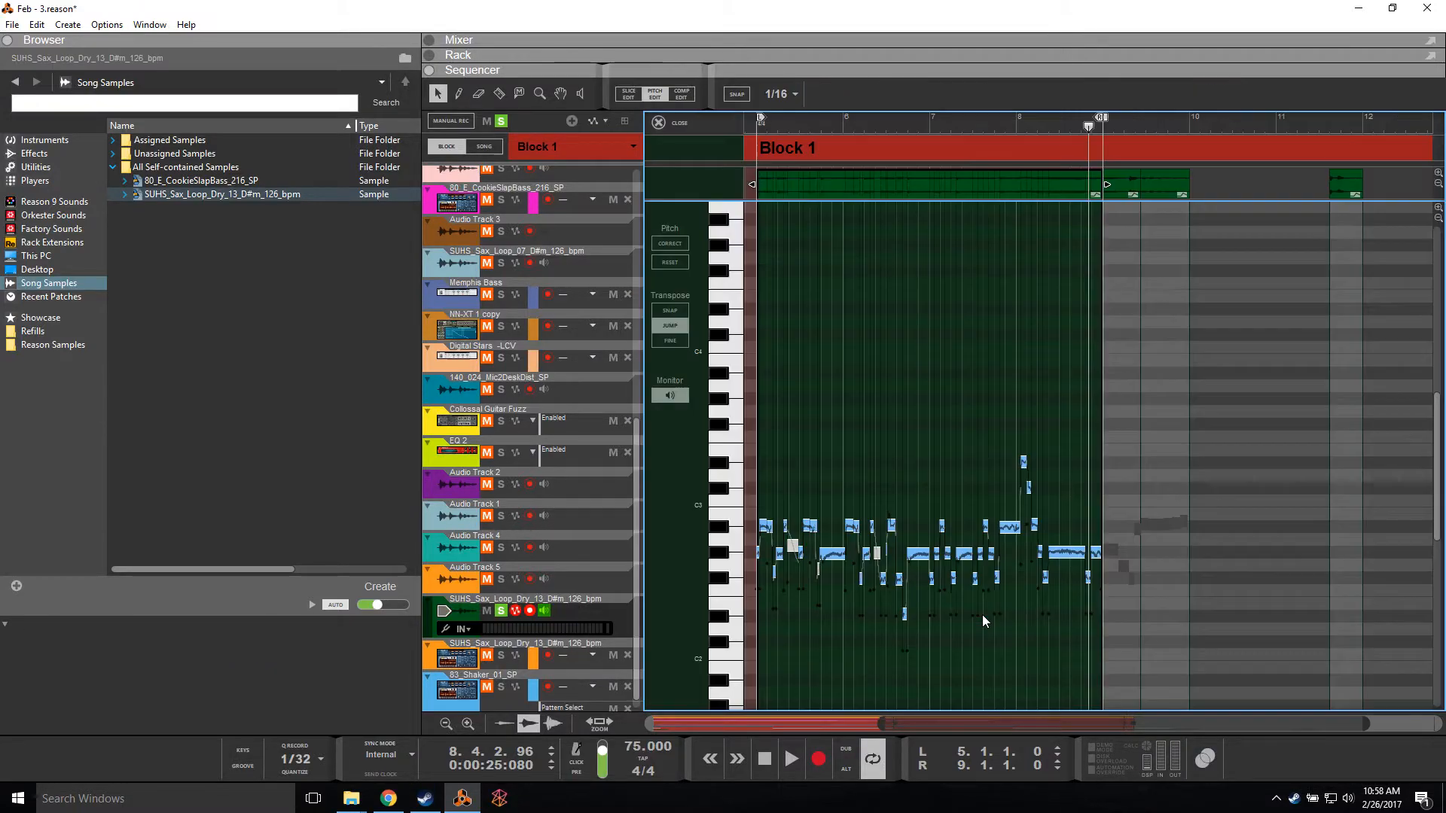
{"action": "left_click", "coordinate": [625, 94]}
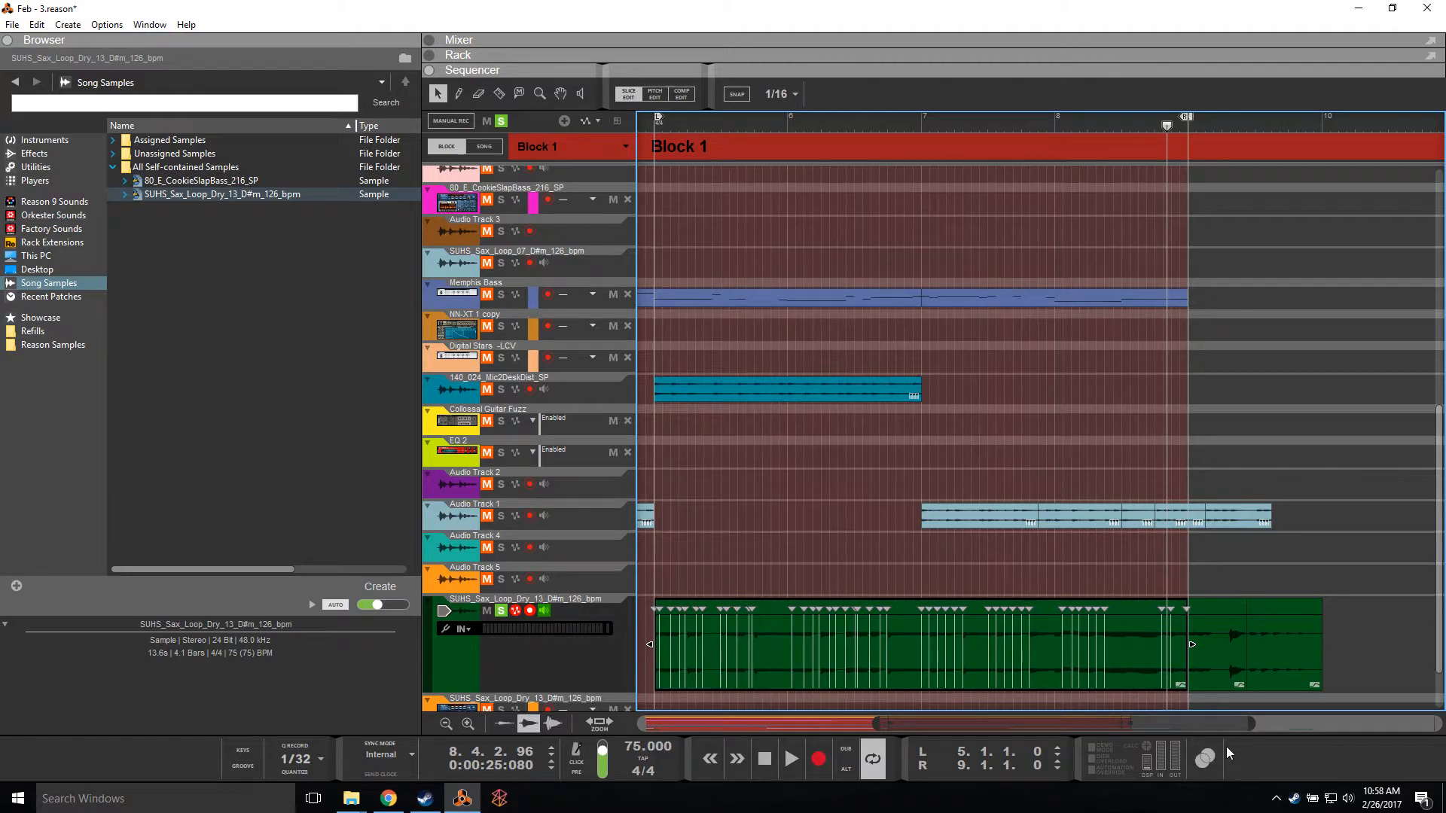
{"action": "left_click_drag", "start_coordinate": [1208, 722], "coordinate": [921, 721]}
{"action": "left_click_drag", "start_coordinate": [1032, 608], "coordinate": [1045, 609]}
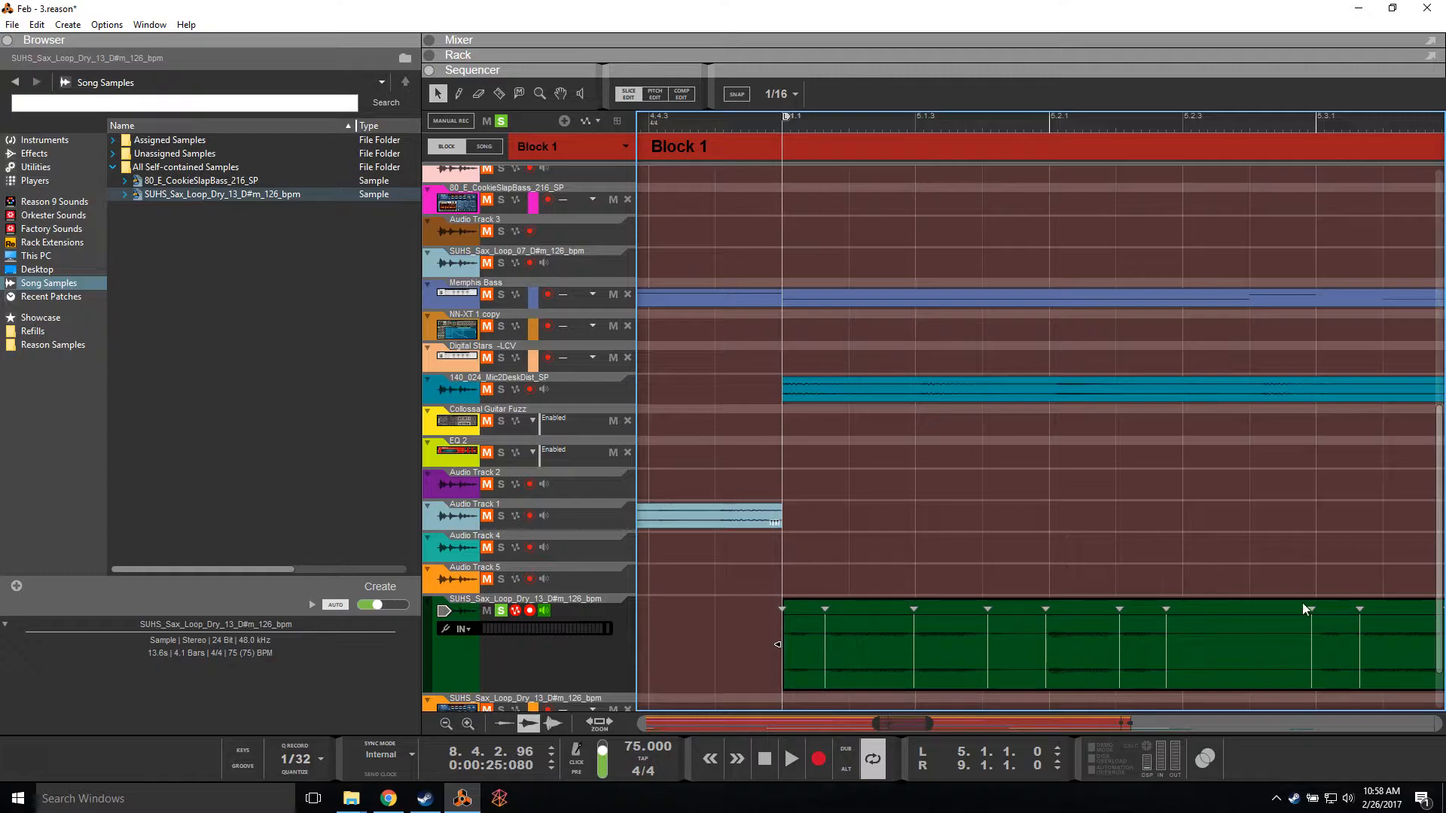
{"action": "left_click_drag", "start_coordinate": [869, 729], "coordinate": [907, 727]}
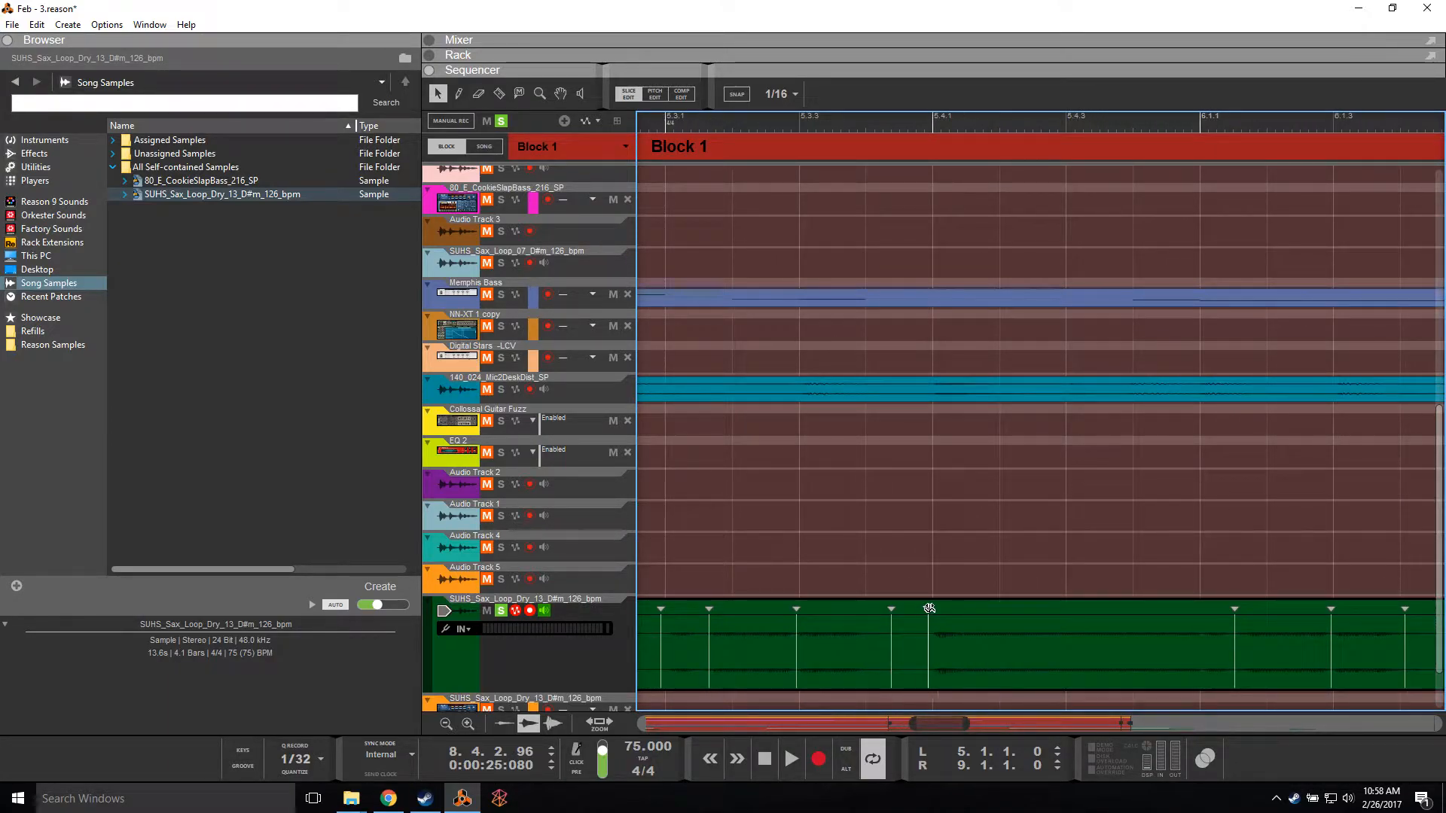
{"action": "left_click_drag", "start_coordinate": [931, 727], "coordinate": [955, 727]}
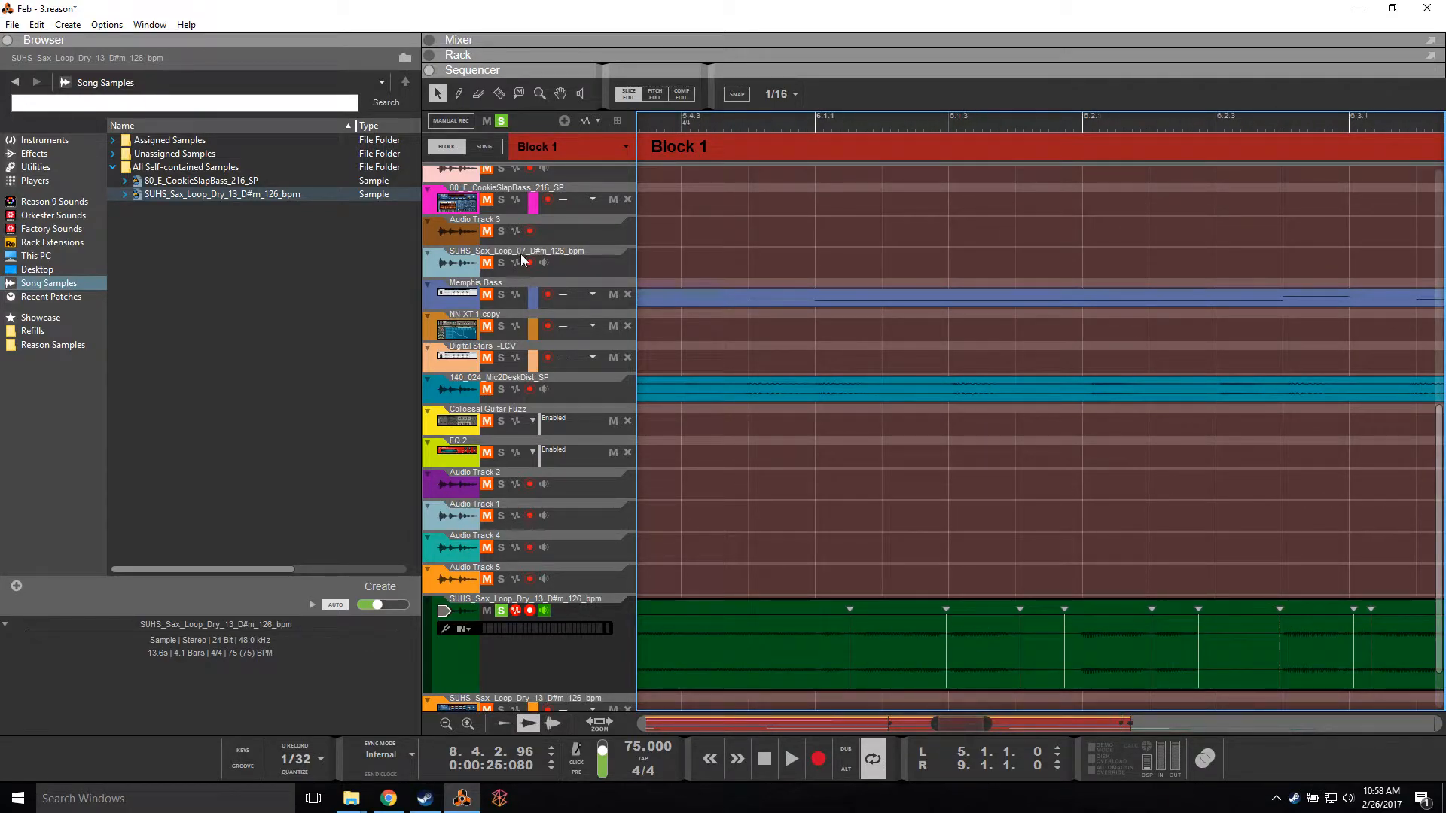
Step: Return to the song arrangement and set the left locator at bar 29 and the right locator at bar 31
{"action": "left_click", "coordinate": [223, 195]}
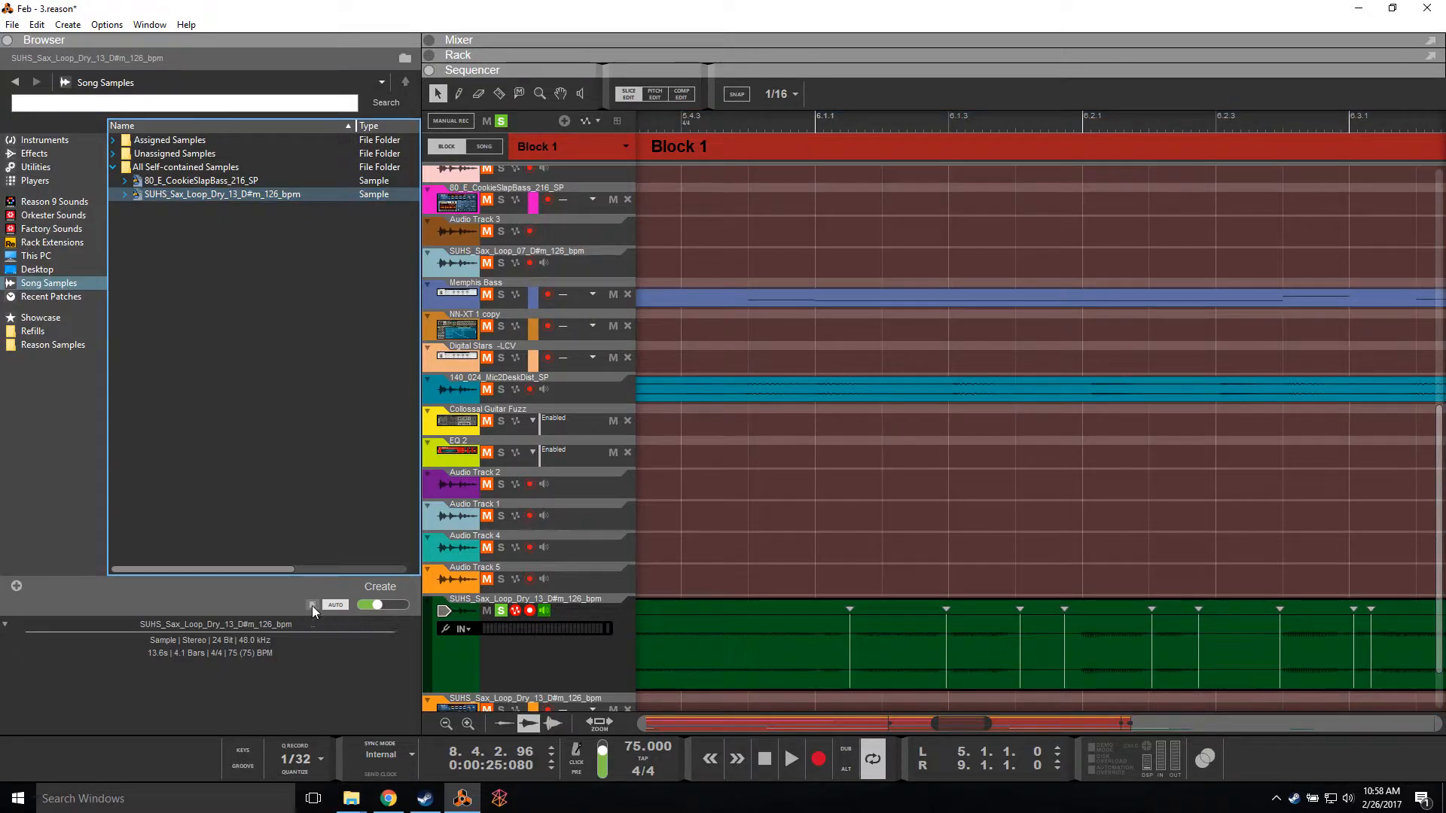
{"action": "double_click", "coordinate": [756, 454]}
{"action": "key", "text": "Escape"}
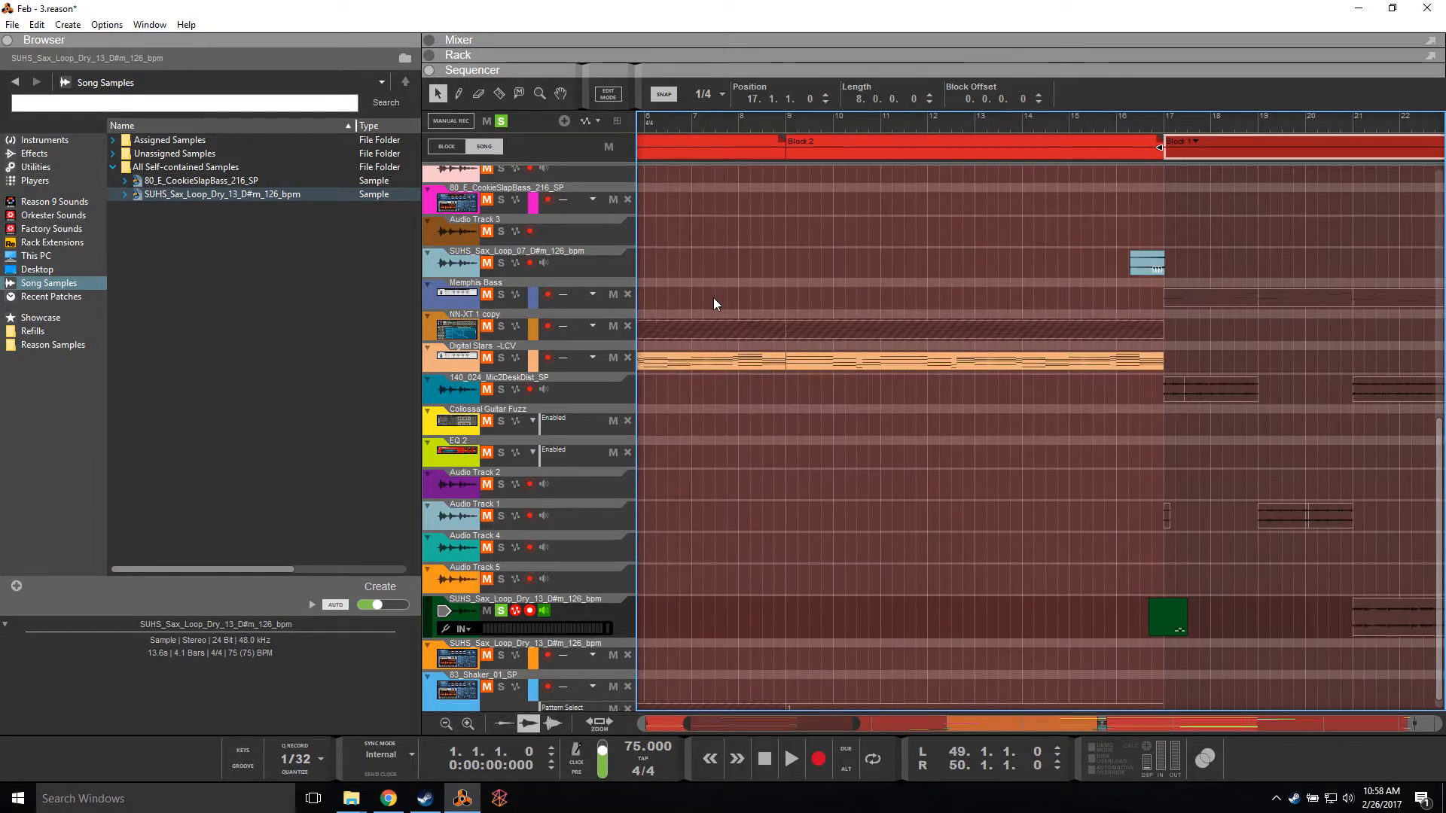
{"action": "scroll", "coordinate": [831, 621], "scroll_direction": "down", "scroll_amount": 1}
{"action": "scroll", "coordinate": [829, 621], "scroll_direction": "up", "scroll_amount": 5}
{"action": "scroll", "coordinate": [829, 622], "scroll_direction": "down", "scroll_amount": 5}
{"action": "left_click_drag", "start_coordinate": [854, 725], "coordinate": [1005, 725]}
{"action": "left_click", "coordinate": [985, 123], "text": "ctrl"}
{"action": "left_click", "coordinate": [1071, 117], "text": "alt"}
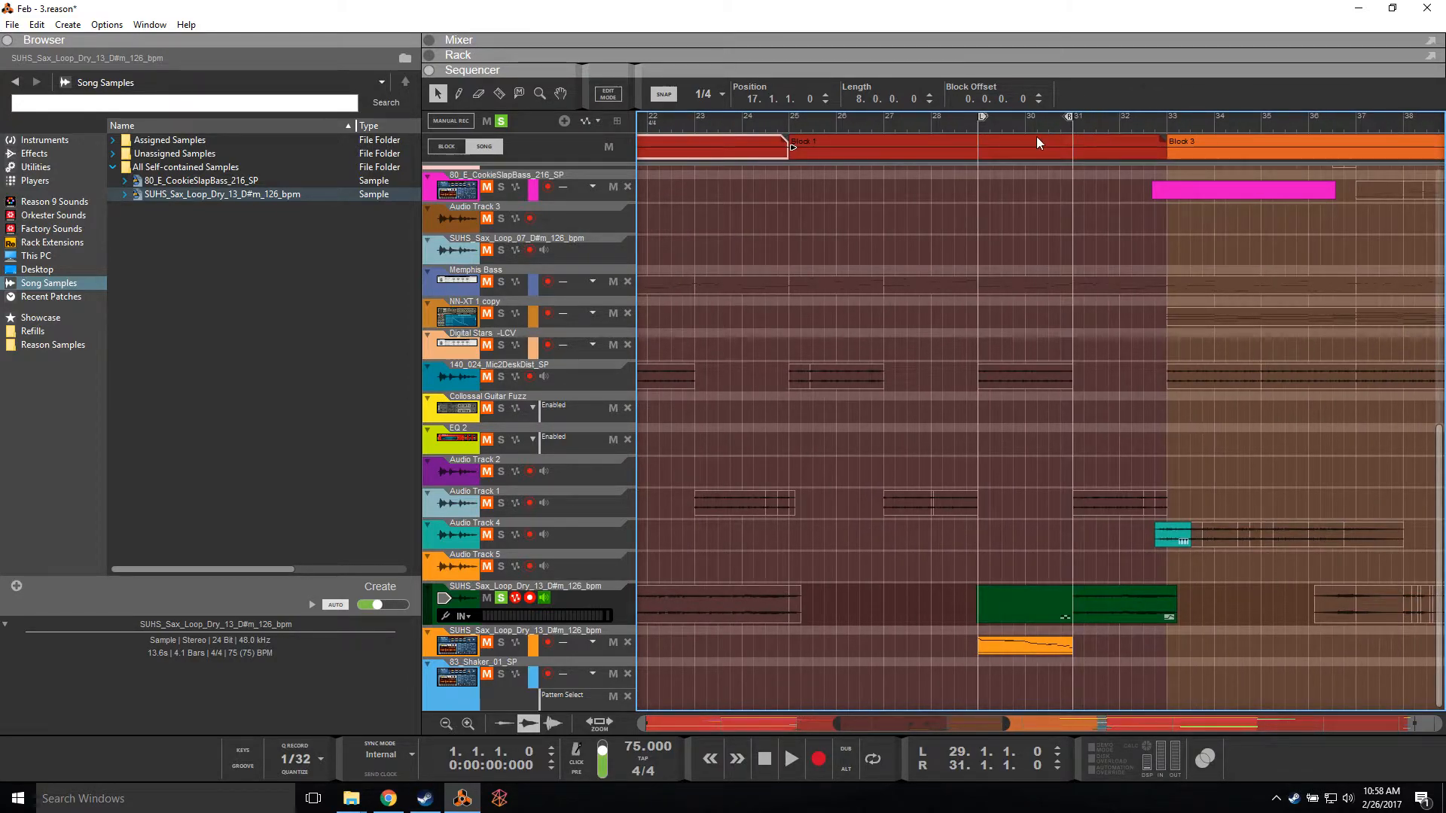
Step: Copy the SUHS_Sax_Loop_Dry_13_D#m_126_bpm loop from its Dr. OctoRex device to the device's sequencer track at bar 29
{"action": "key", "text": "F6"}
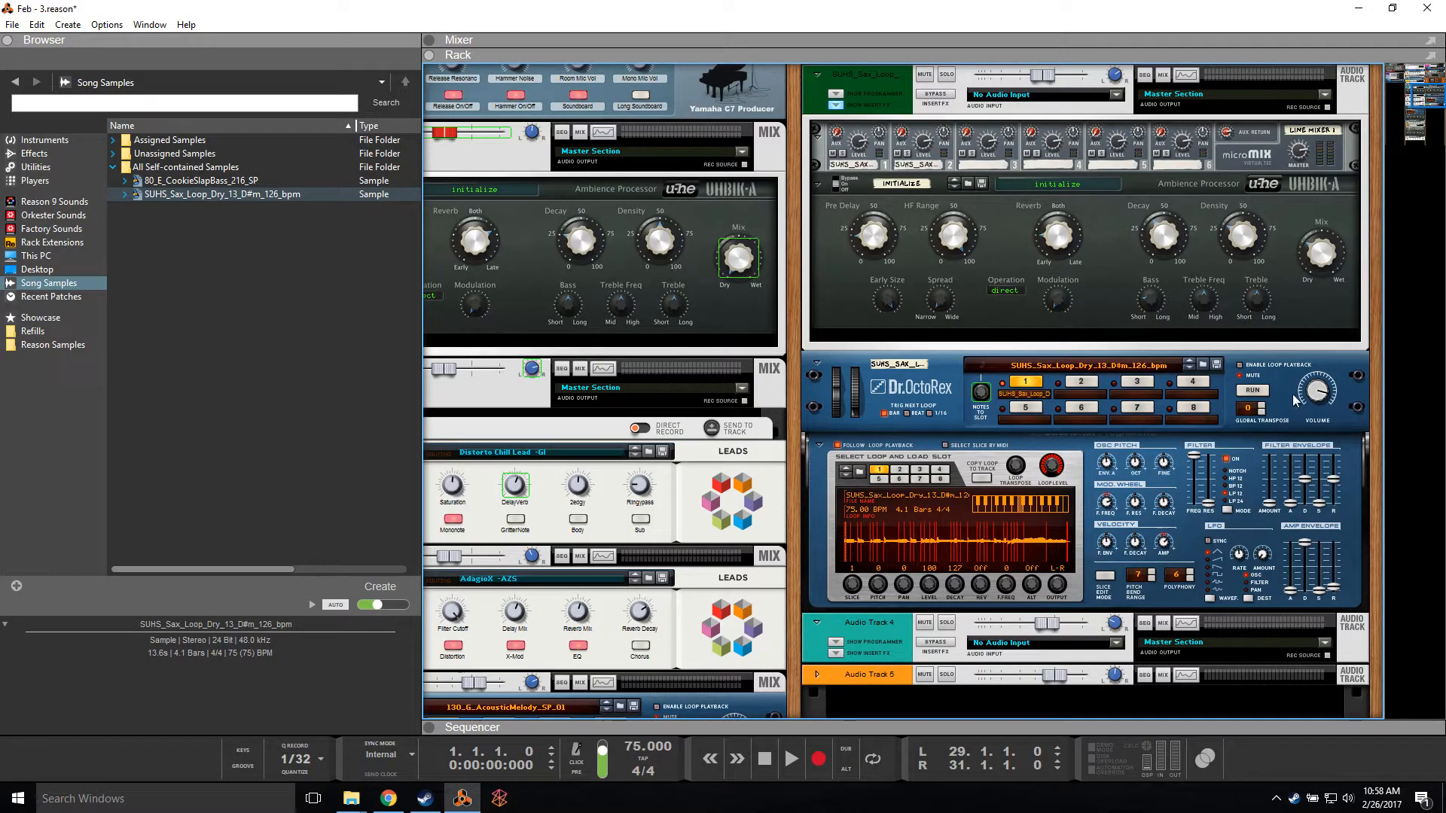
{"action": "left_click", "coordinate": [835, 104]}
{"action": "right_click", "coordinate": [1088, 205]}
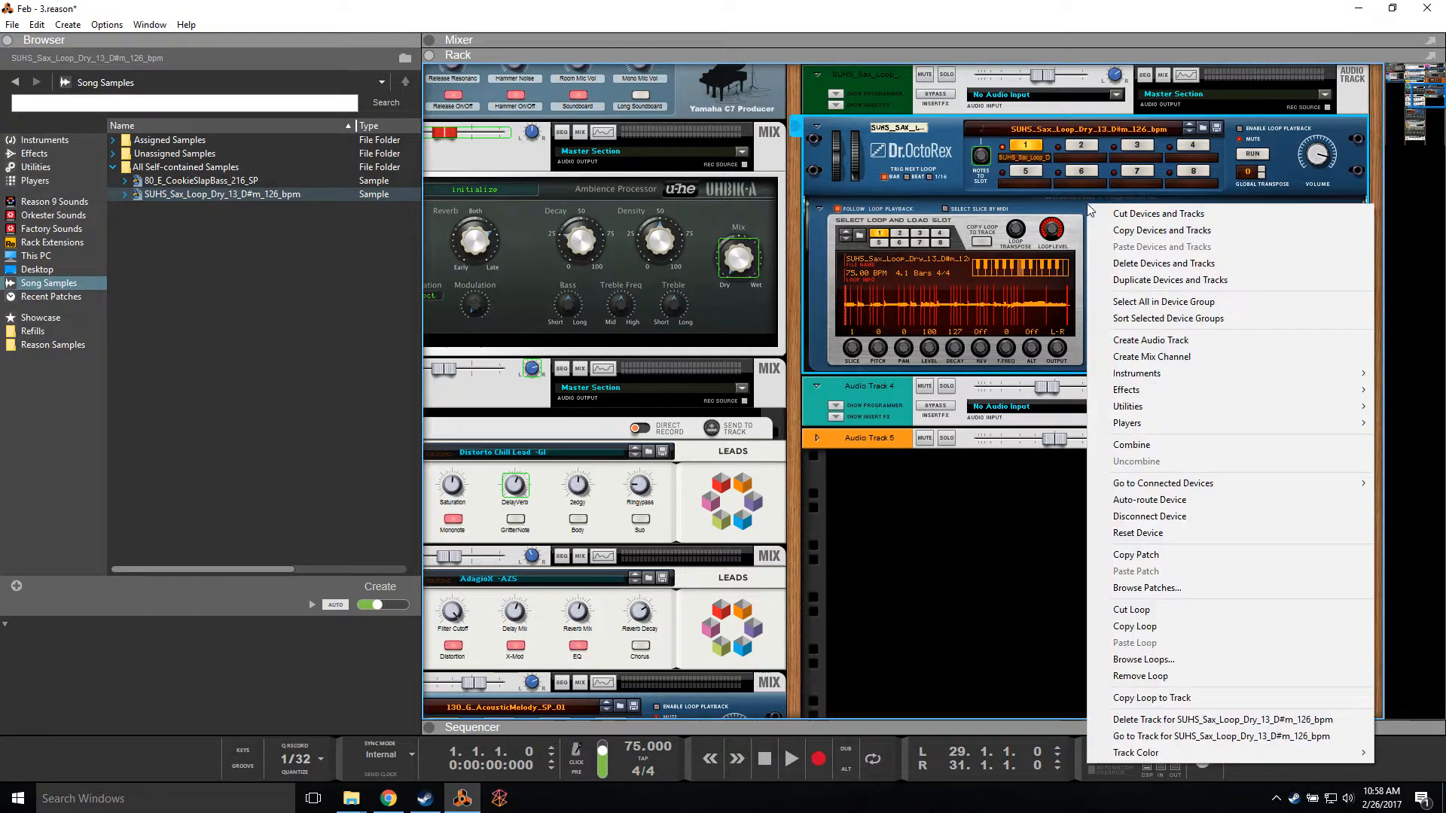
{"action": "left_click", "coordinate": [1175, 697]}
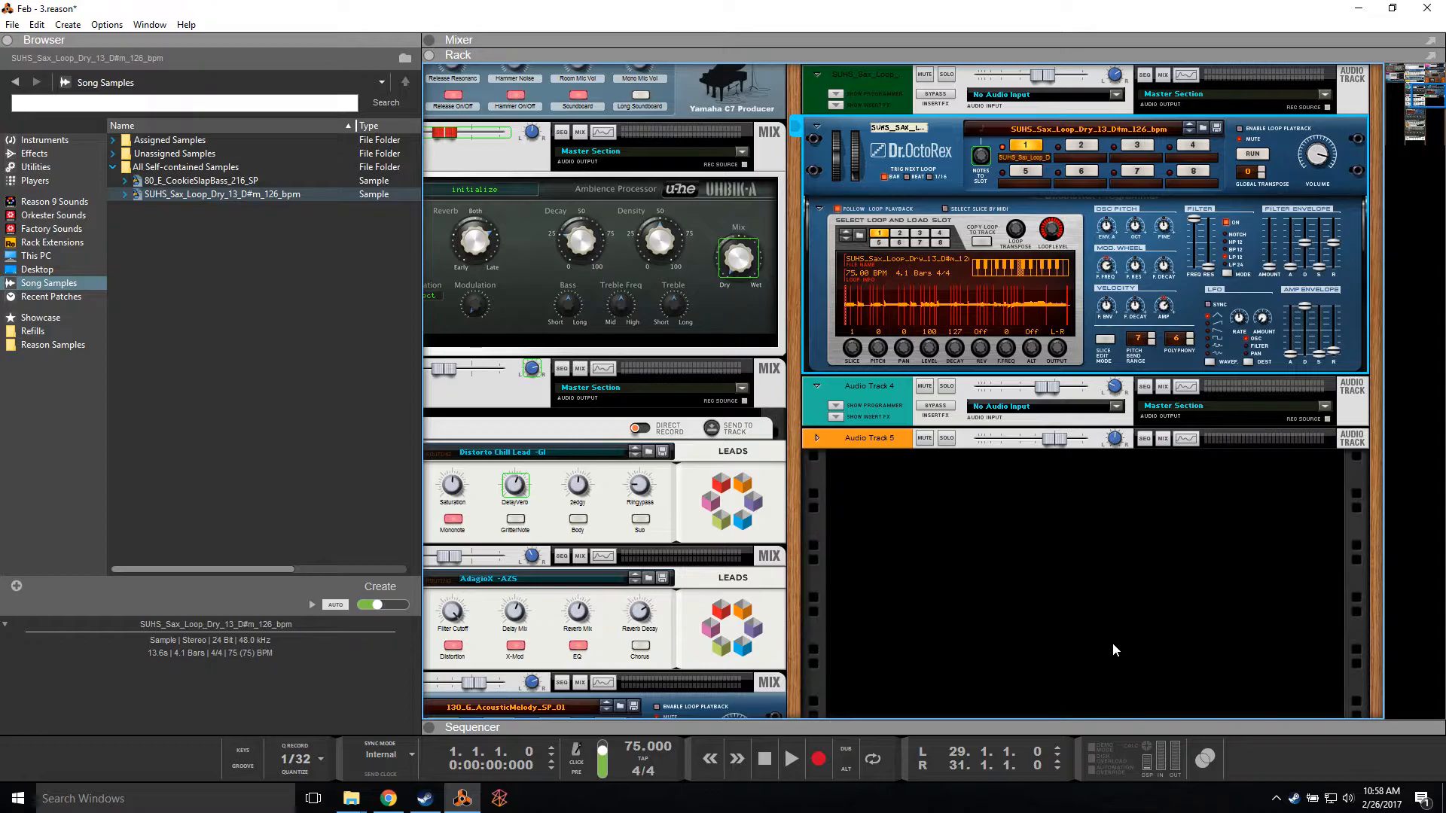
{"action": "key", "text": "F7"}
{"action": "scroll", "coordinate": [1112, 643], "scroll_direction": "down", "scroll_amount": 1}
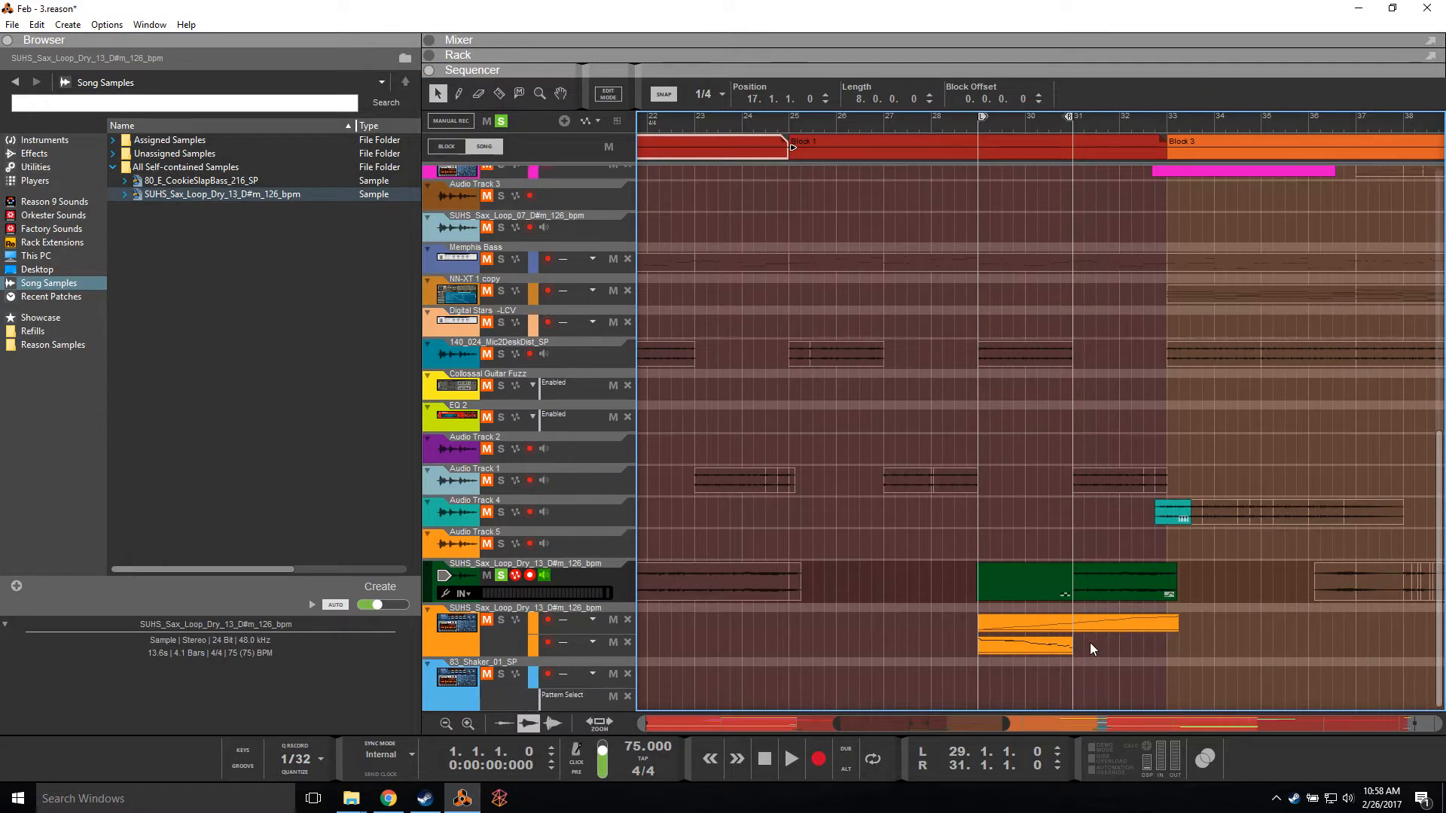
Step: Move the song position to bar 29 and reverse the copied sax loop clip in the Dr. OctoRex track's upper lane
{"action": "left_click", "coordinate": [978, 125]}
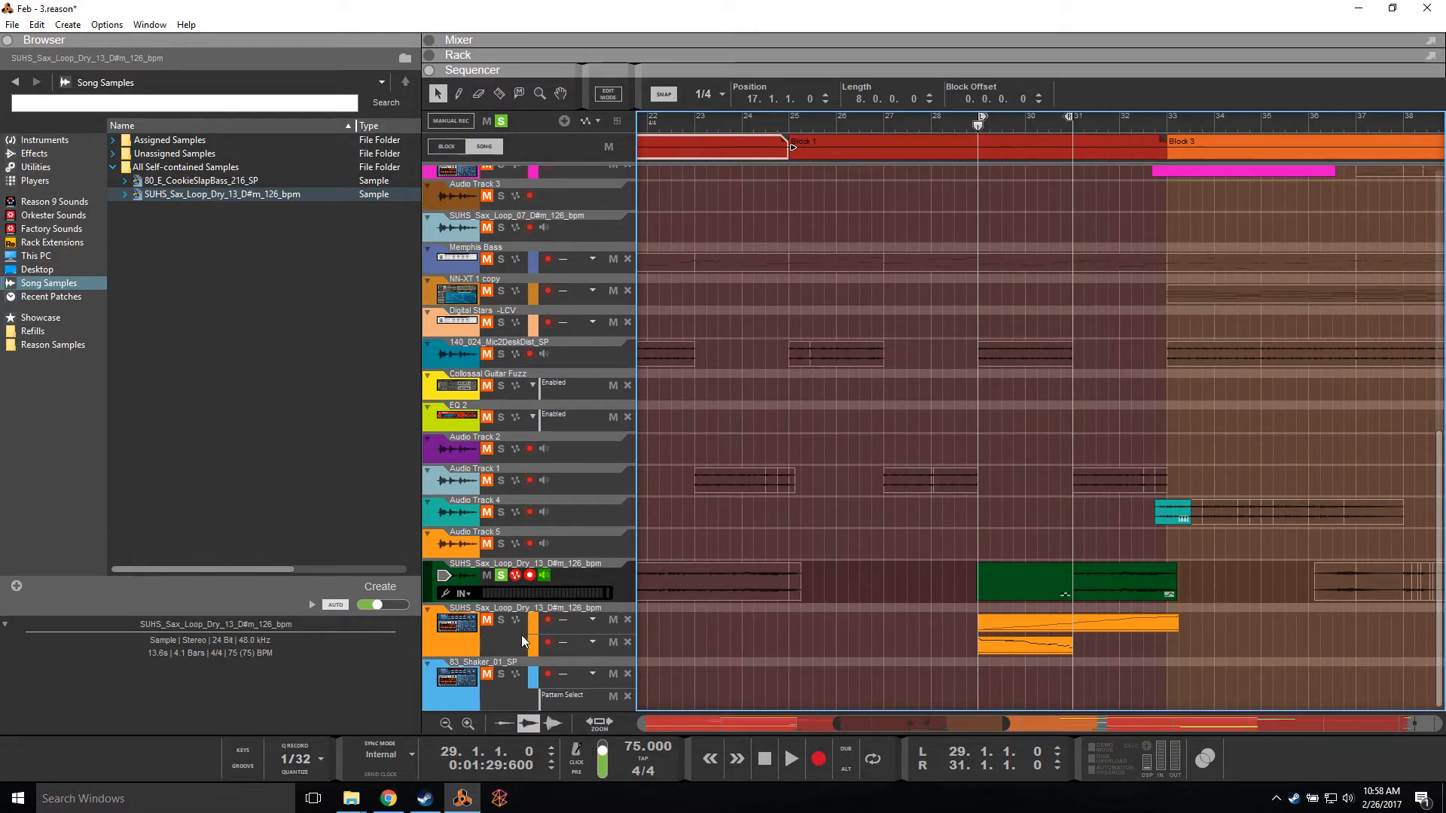
{"action": "left_click", "coordinate": [1047, 622]}
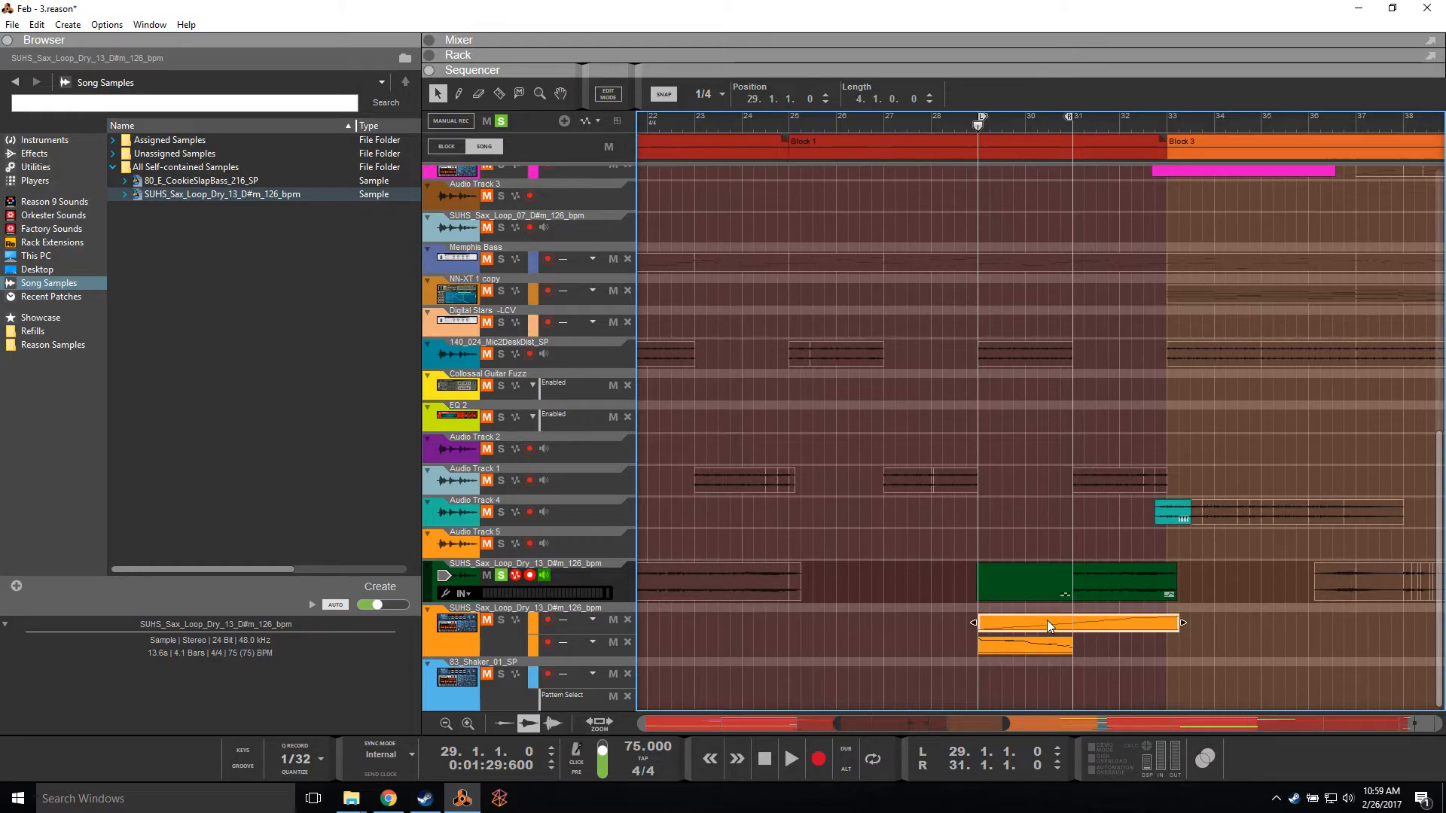
{"action": "right_click", "coordinate": [1047, 622]}
{"action": "left_click", "coordinate": [1078, 609]}
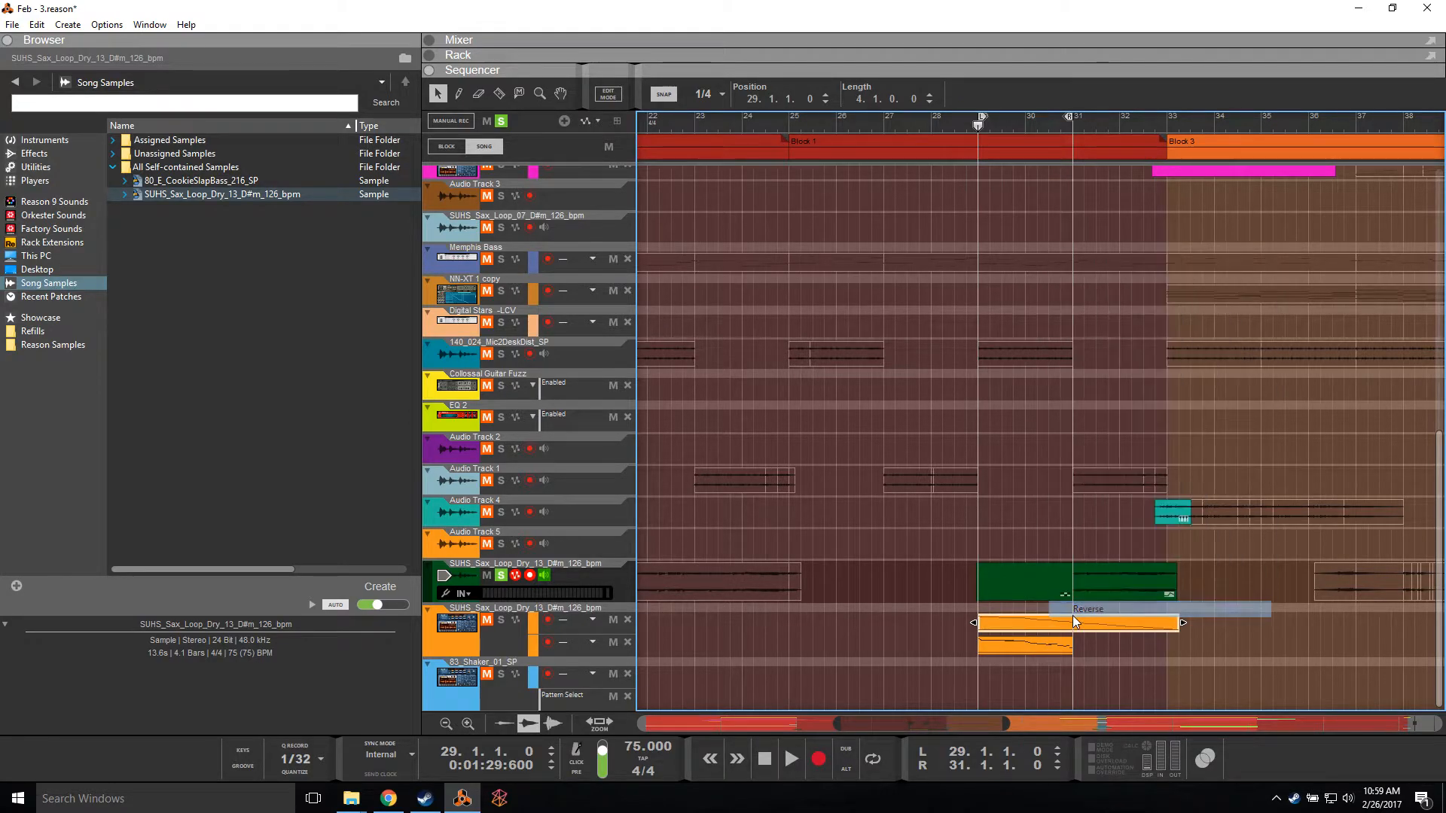
Step: Mute the Dr. OctoRex track's lower note lane, solo that track instead of the sax audio track, and play from bar 29
{"action": "left_click", "coordinate": [613, 642]}
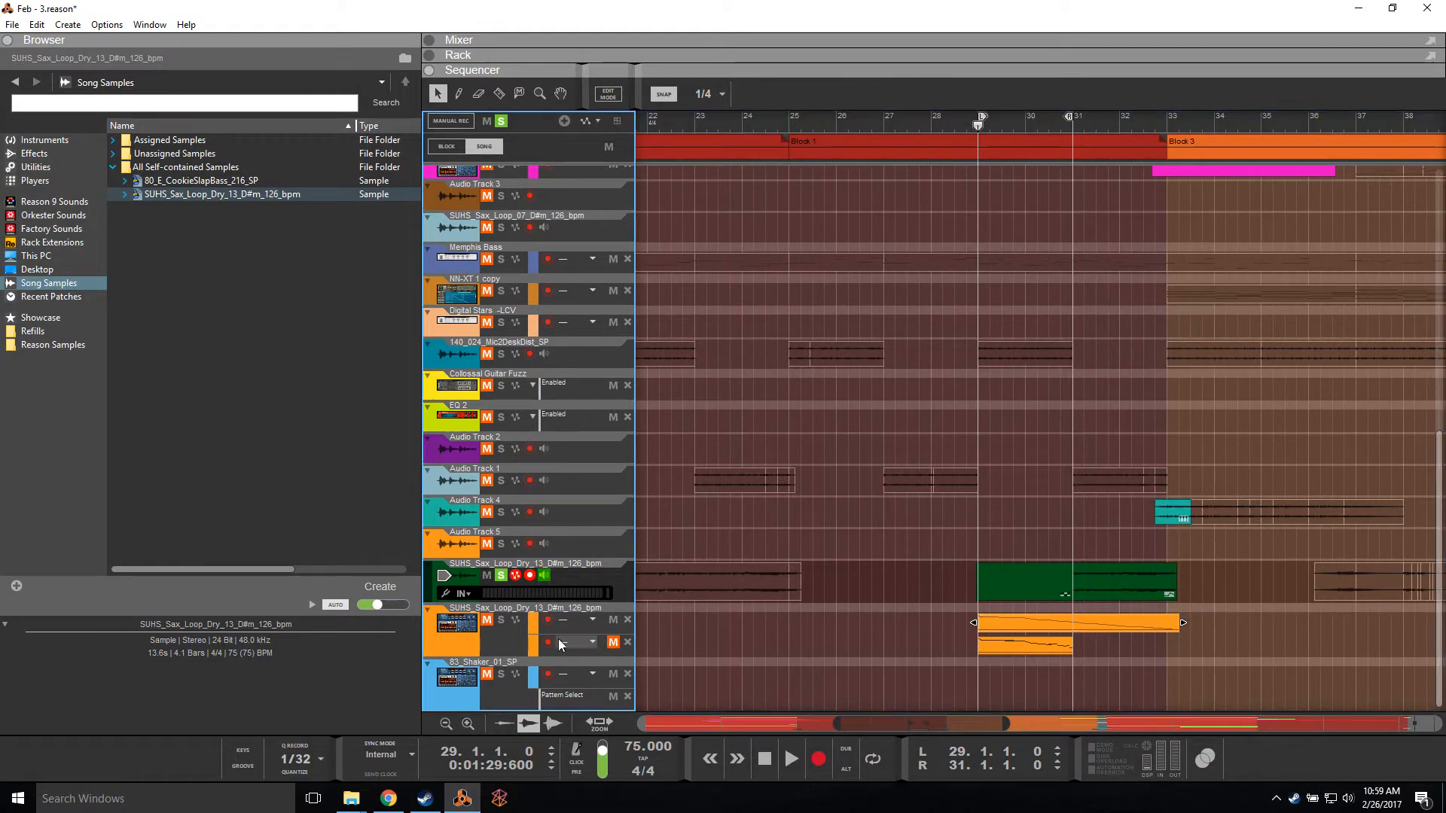
{"action": "left_click", "coordinate": [501, 619]}
{"action": "left_click", "coordinate": [501, 576]}
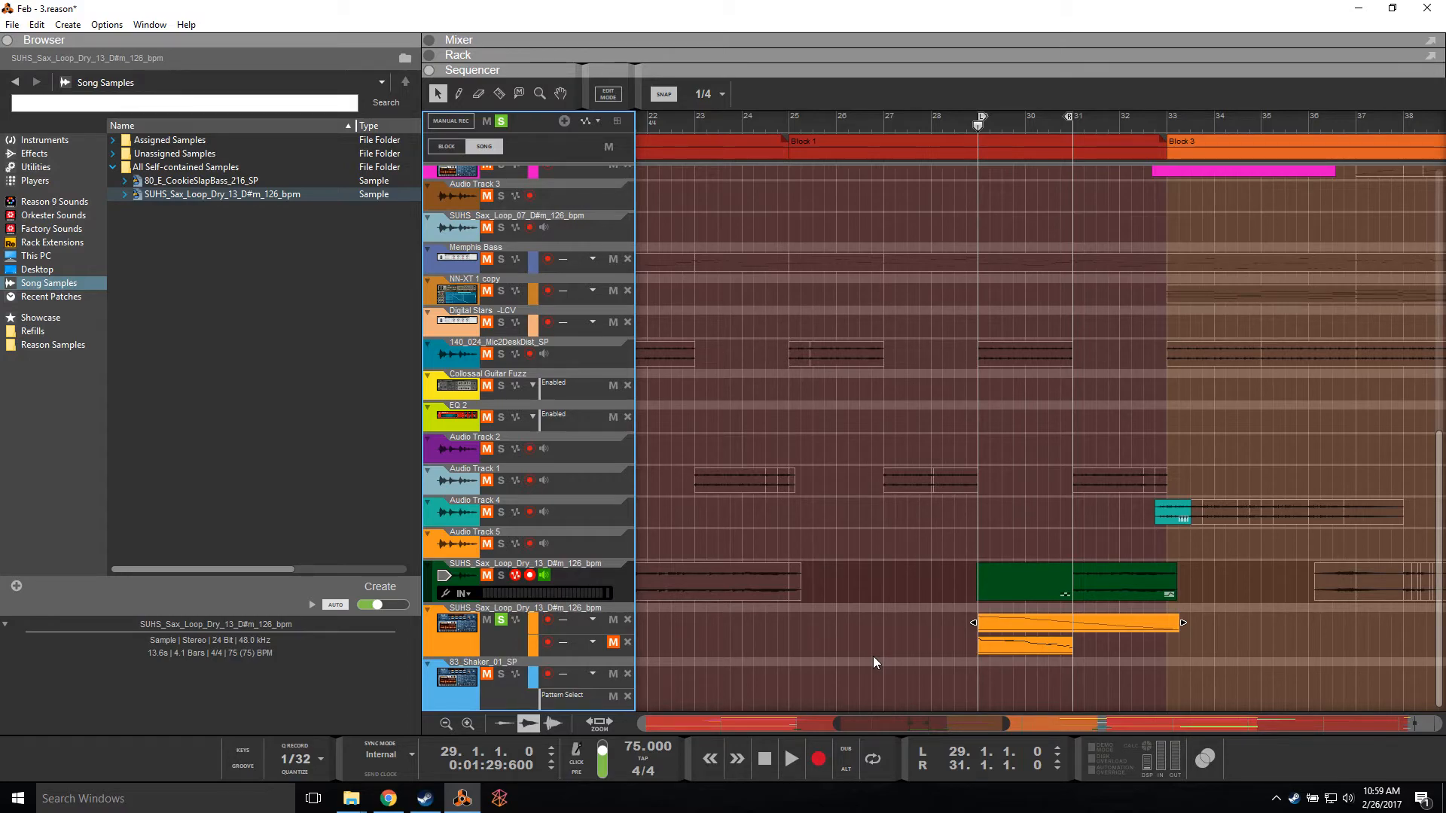
{"action": "key", "text": "space"}
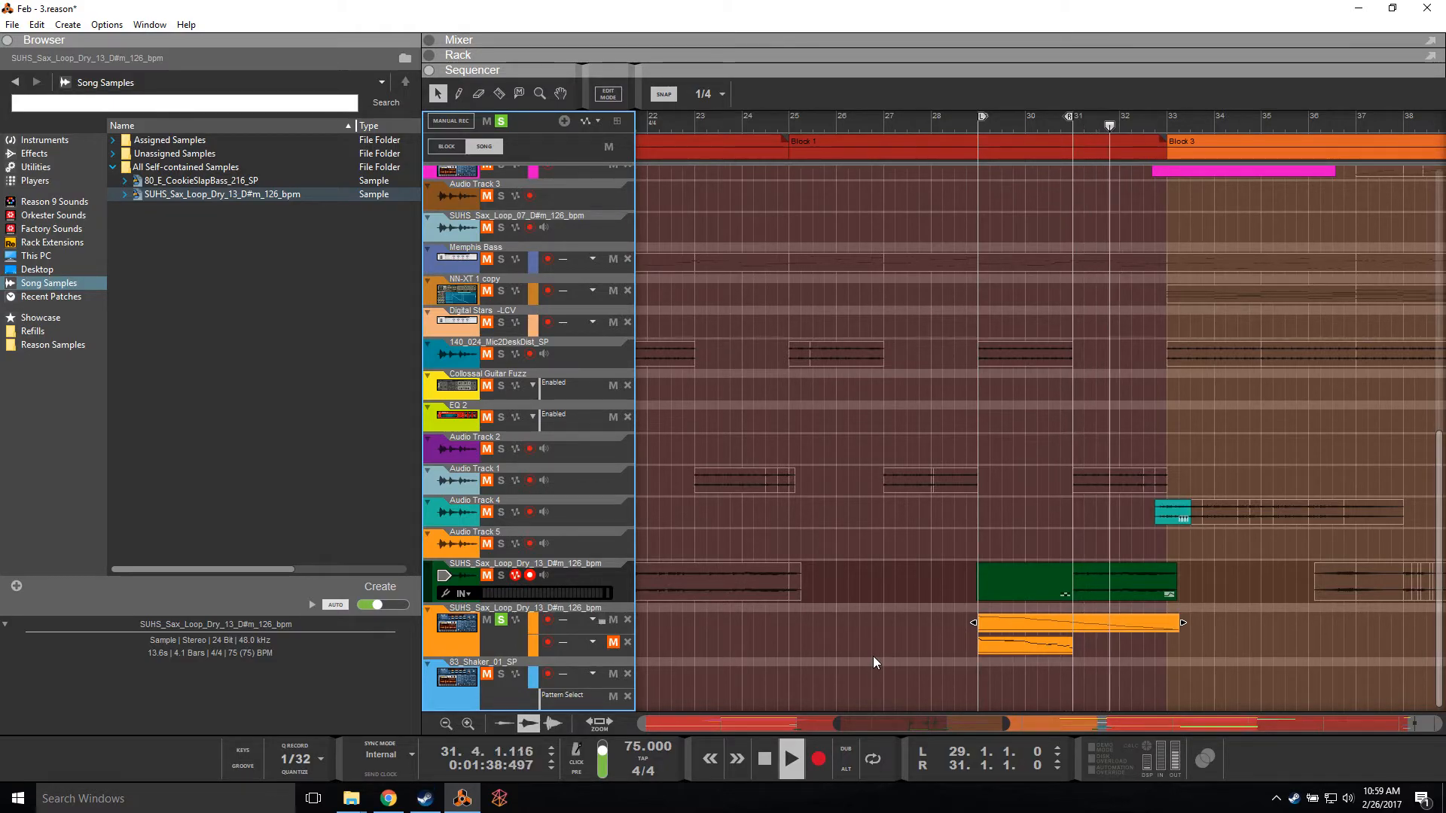
{"action": "key", "text": "space"}
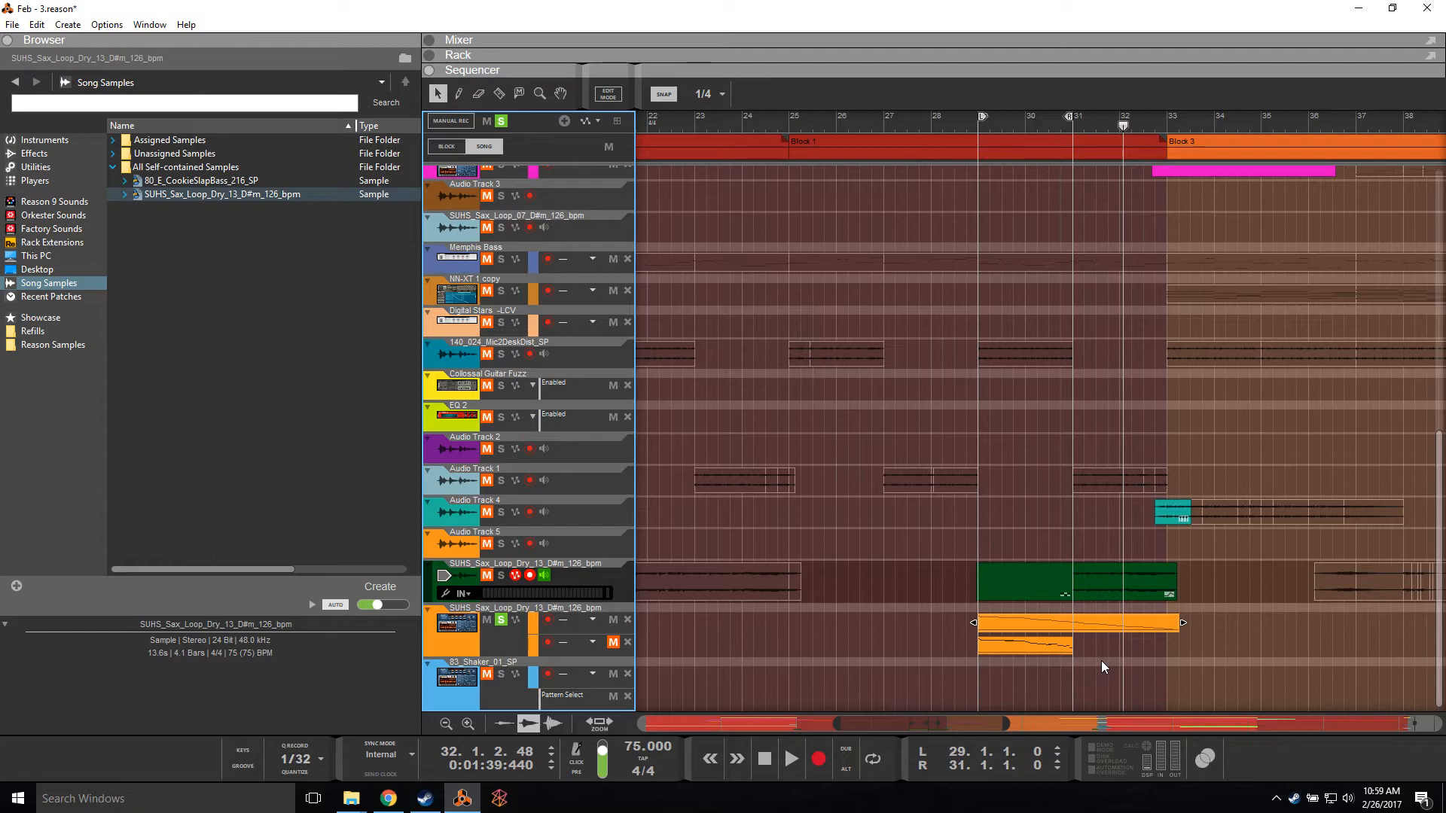
Step: Delete the reversed sax clip and remove its empty note lane from the Dr. OctoRex track
{"action": "left_click", "coordinate": [1073, 628]}
{"action": "key", "text": "Delete"}
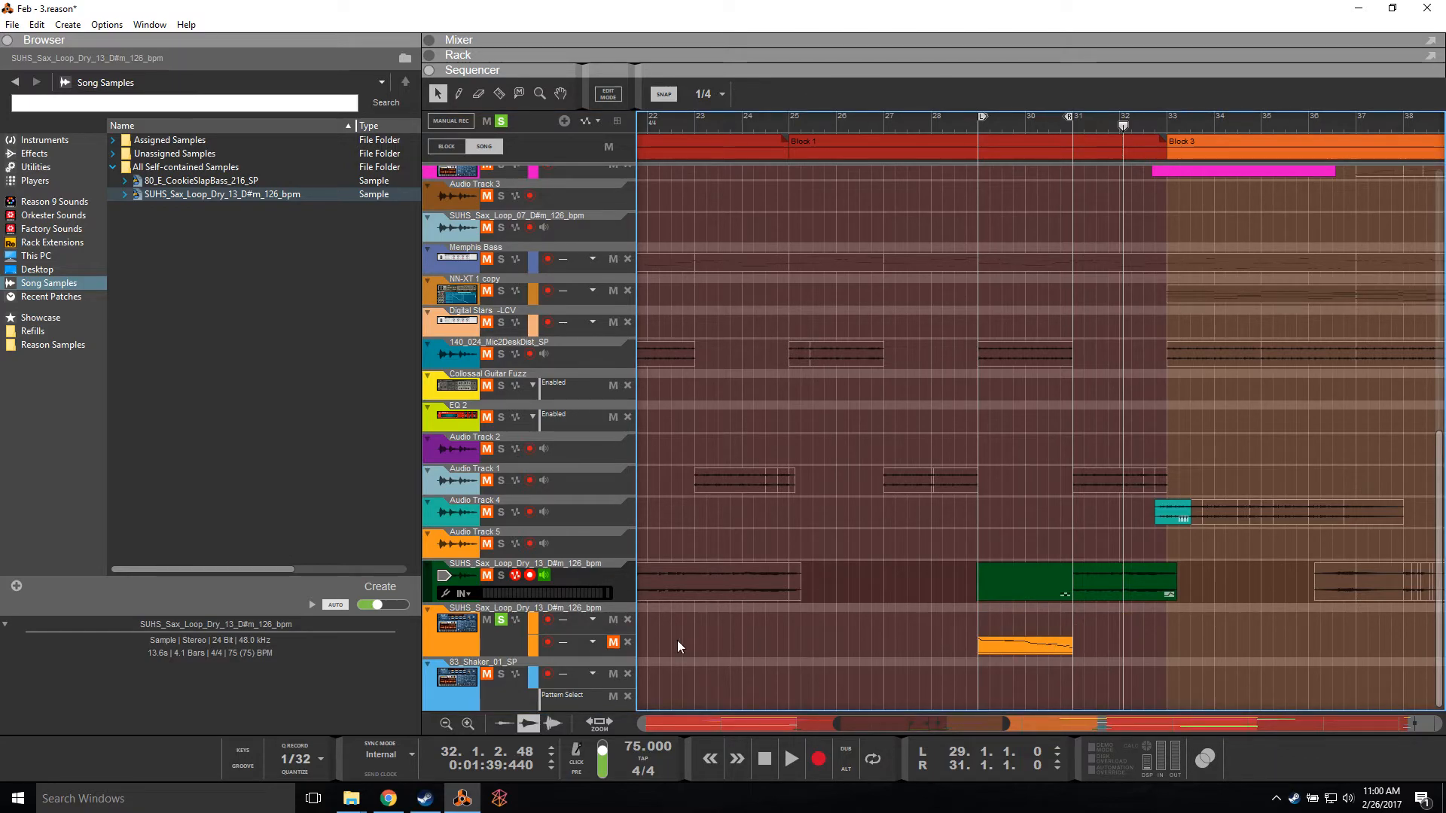
{"action": "left_click", "coordinate": [625, 622]}
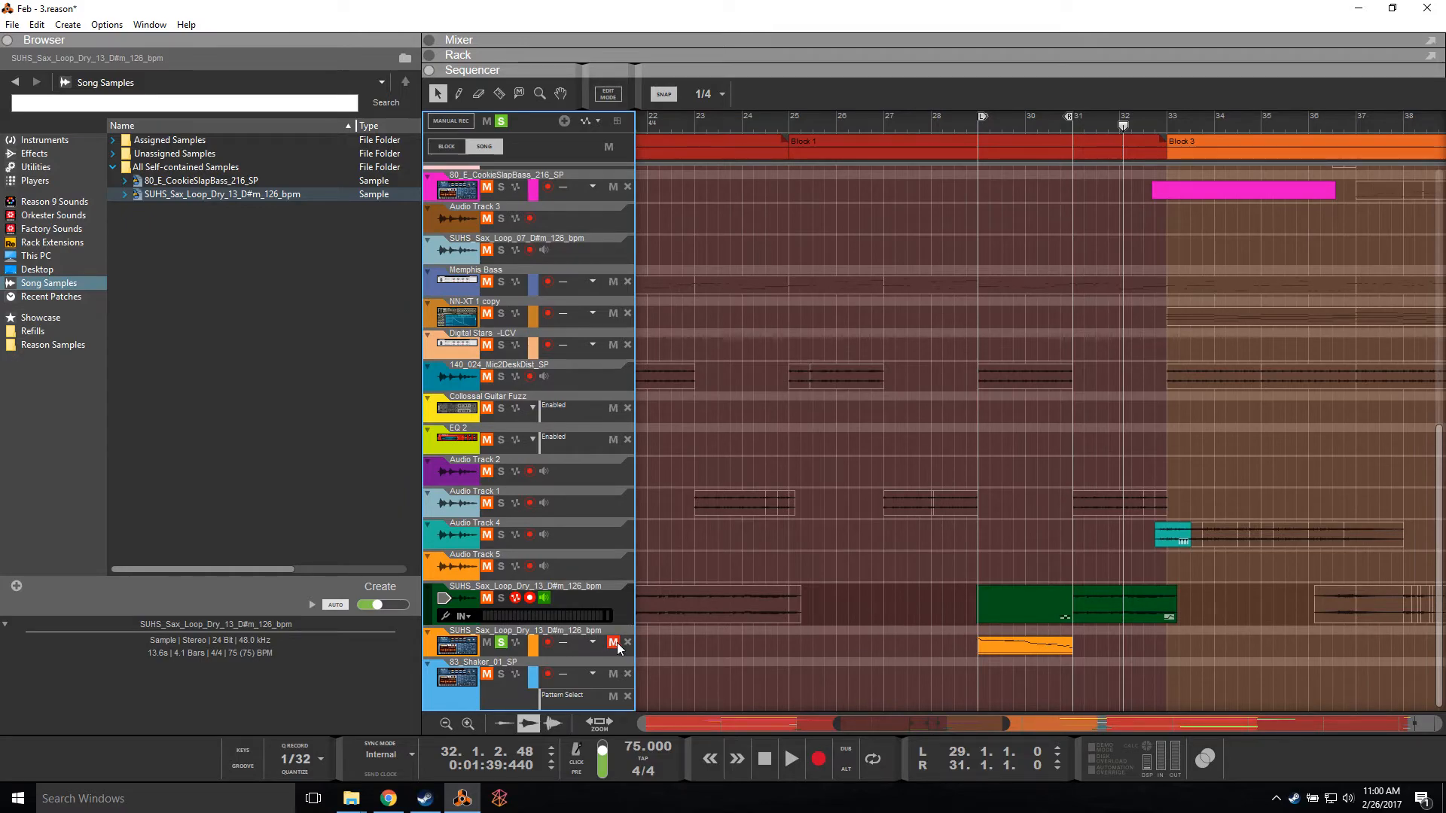
Step: Unmute the remaining Dr. OctoRex note lane and open its clip at bar 29 to view the slice notes
{"action": "double_click", "coordinate": [1015, 644]}
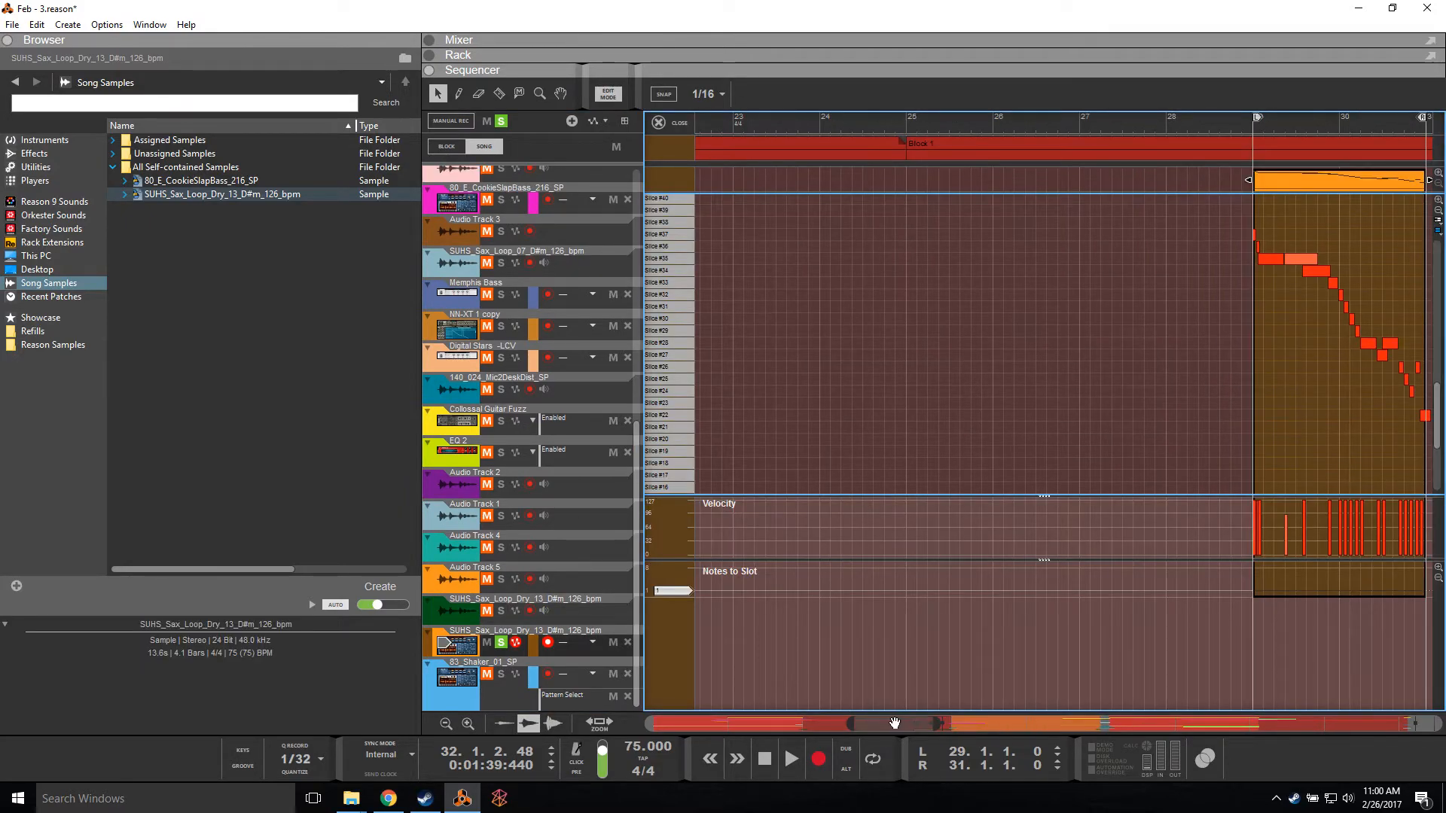
{"action": "left_click_drag", "start_coordinate": [908, 726], "coordinate": [937, 727]}
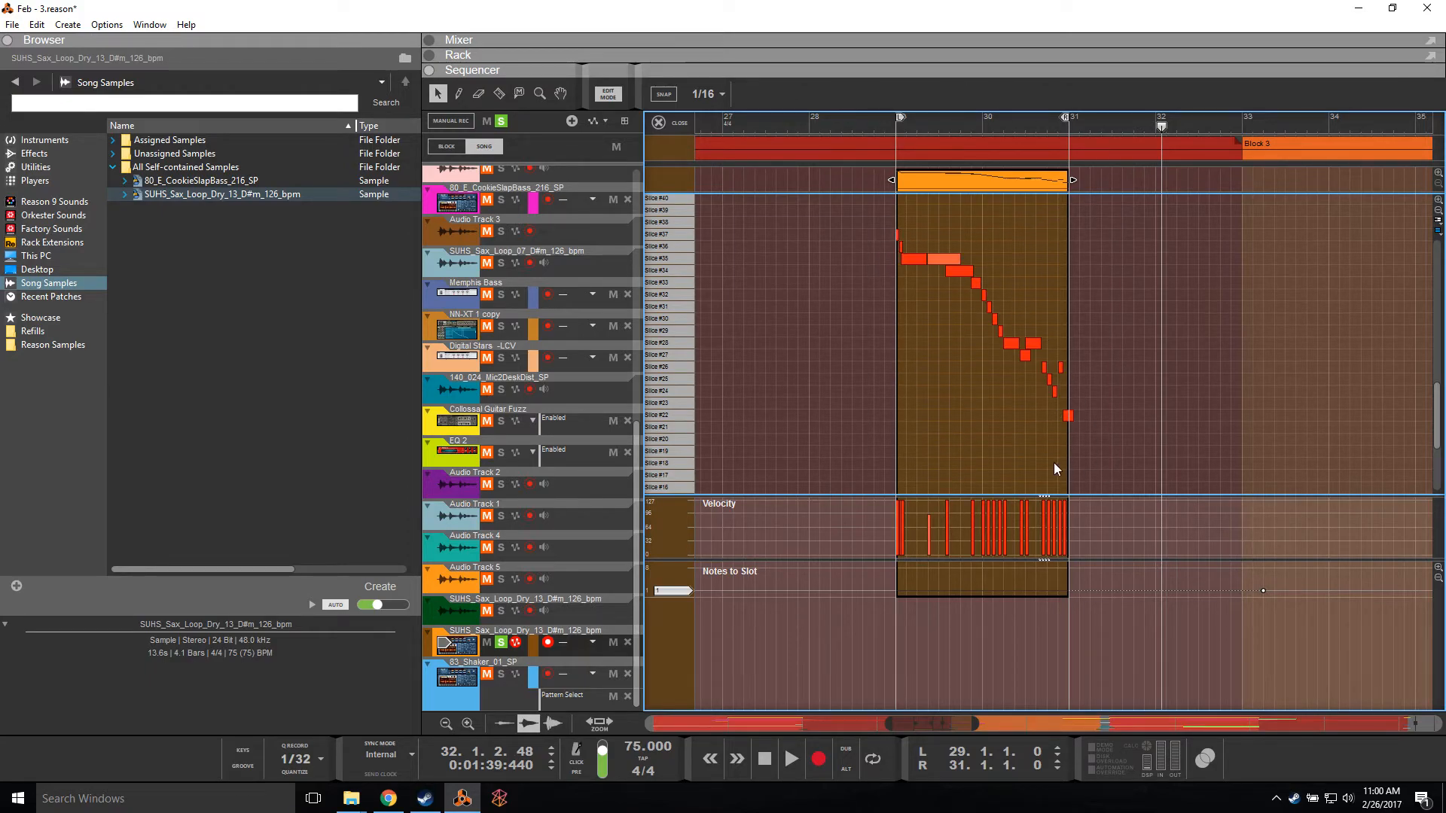
Step: Play the soloed Dr. OctoRex sax slices from just before bar 29 to the clip's end at bar 31
{"action": "left_click", "coordinate": [887, 123]}
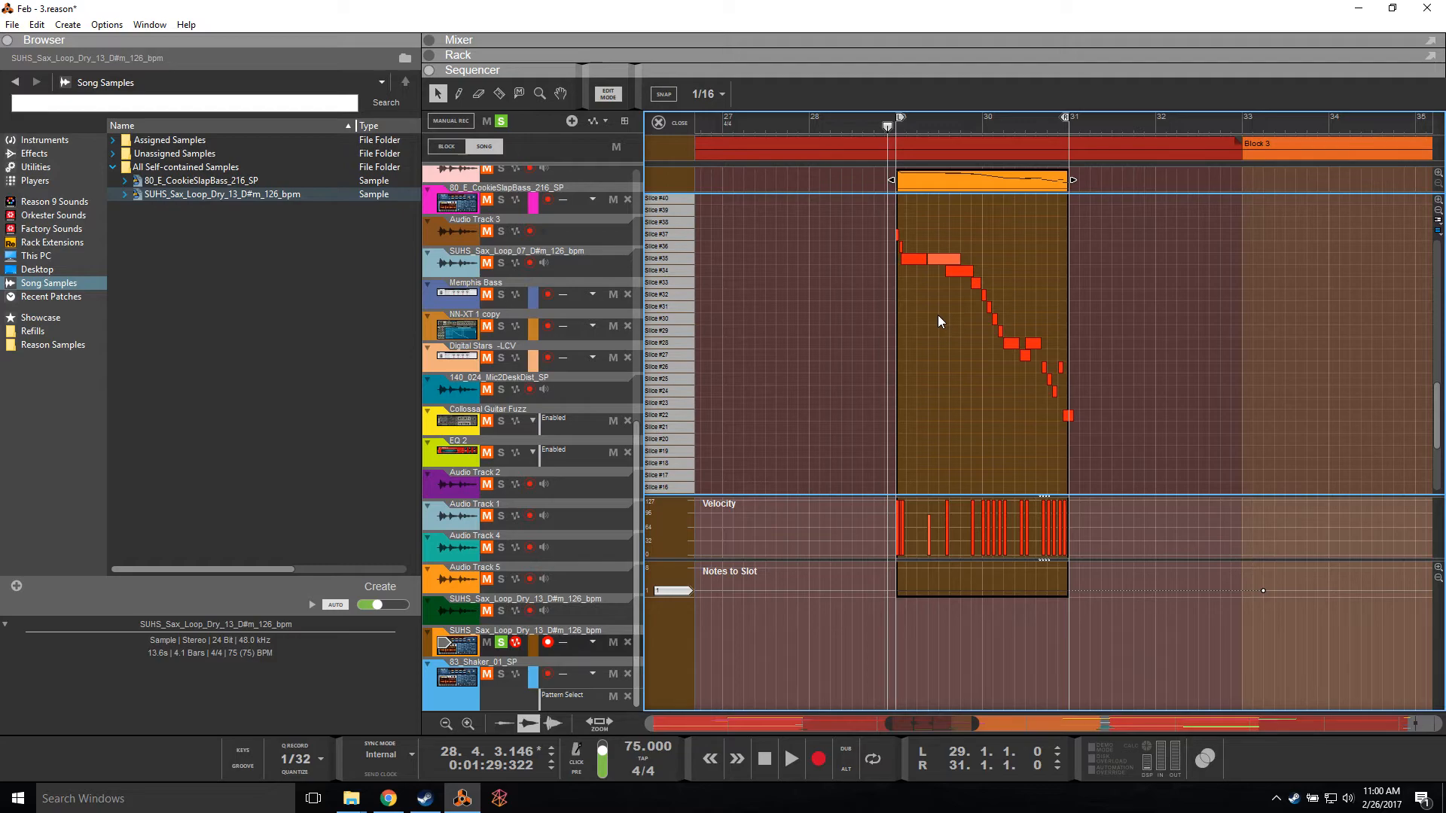
{"action": "key", "text": "space"}
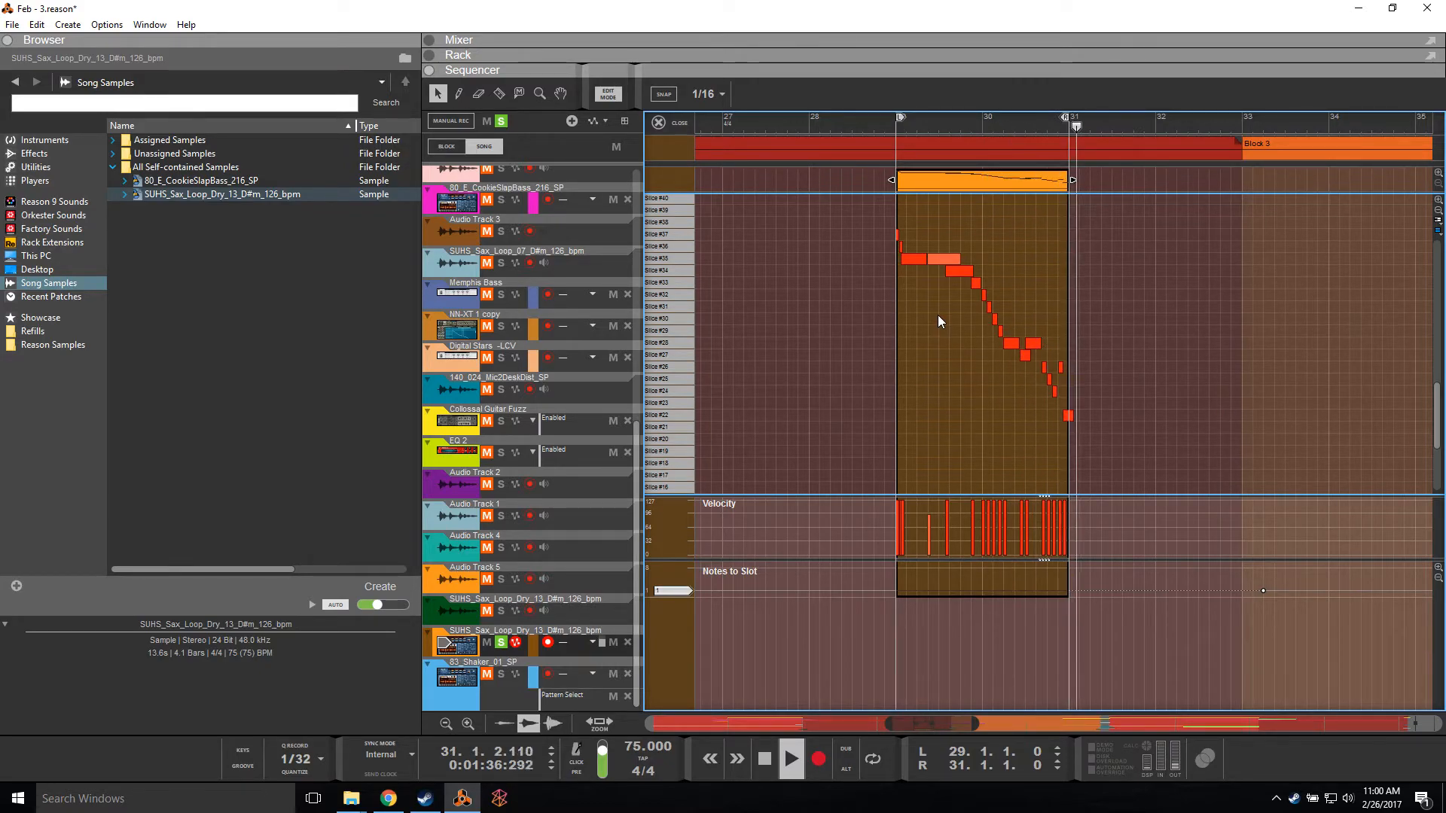
{"action": "key", "text": "space"}
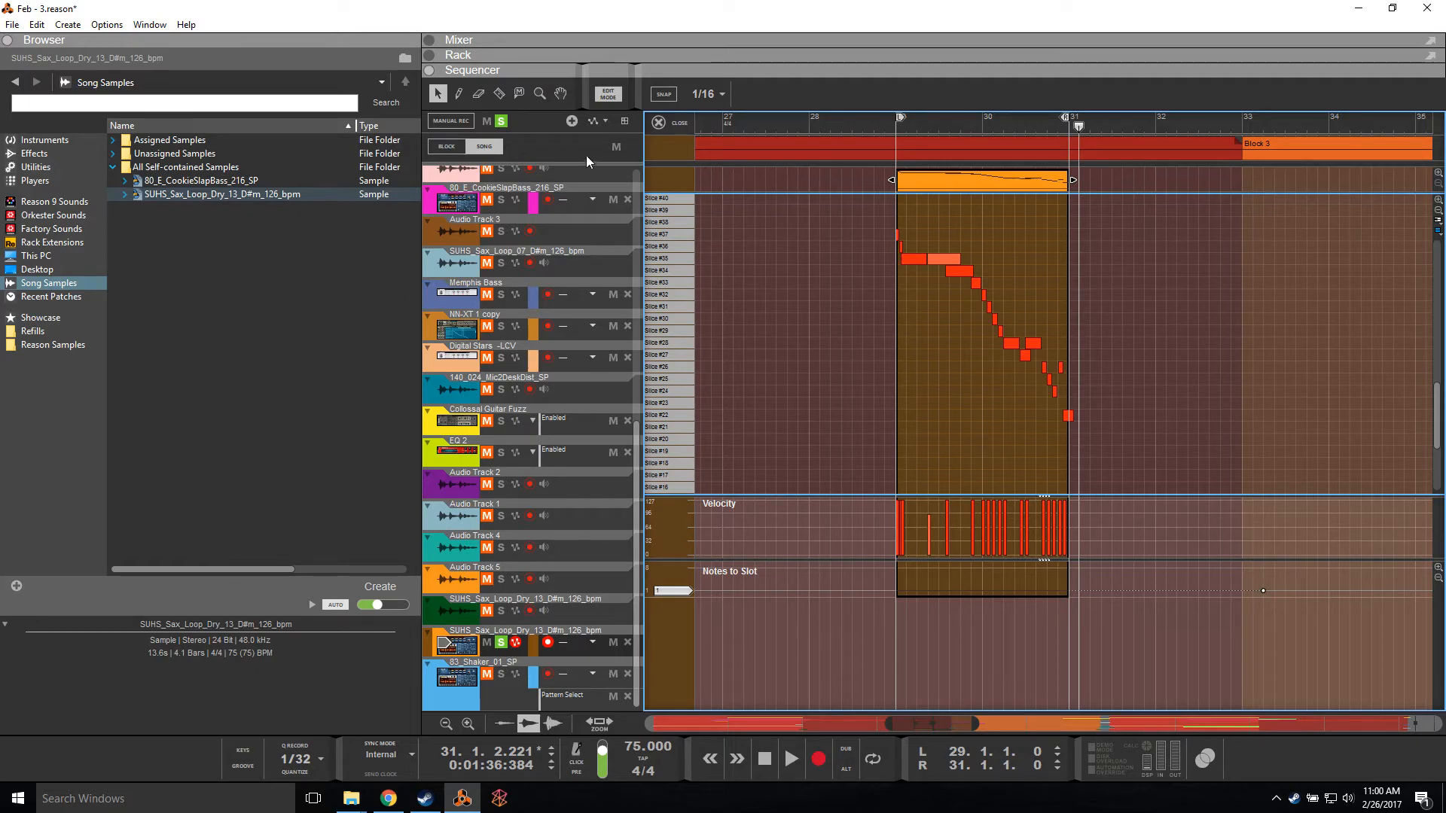
Step: Turn off all track solos and briefly play the full mix from within bar 29
{"action": "left_click", "coordinate": [501, 122]}
{"action": "left_click_drag", "start_coordinate": [958, 129], "coordinate": [943, 124]}
{"action": "key", "text": "space"}
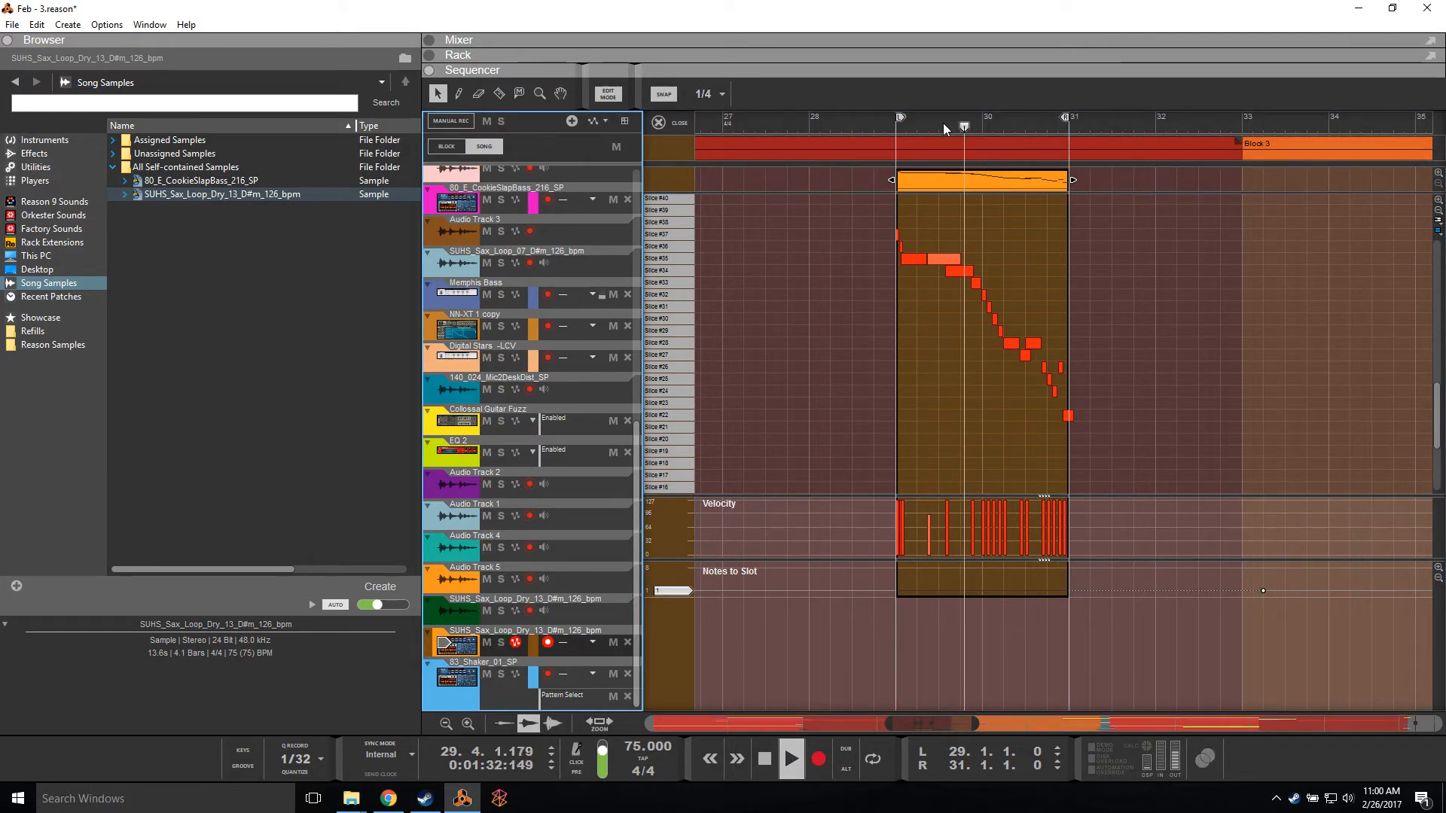
{"action": "key", "text": "space"}
Step: Close the Dr. OctoRex clip's slice notes, return to the song arrangement, and leave the clip deselected
{"action": "mouse_move", "coordinate": [979, 723]}
{"action": "left_mouse_down"}
{"action": "mouse_move", "coordinate": [1008, 724]}
{"action": "mouse_move", "coordinate": [972, 727]}
{"action": "left_mouse_up"}
{"action": "left_click", "coordinate": [675, 124]}
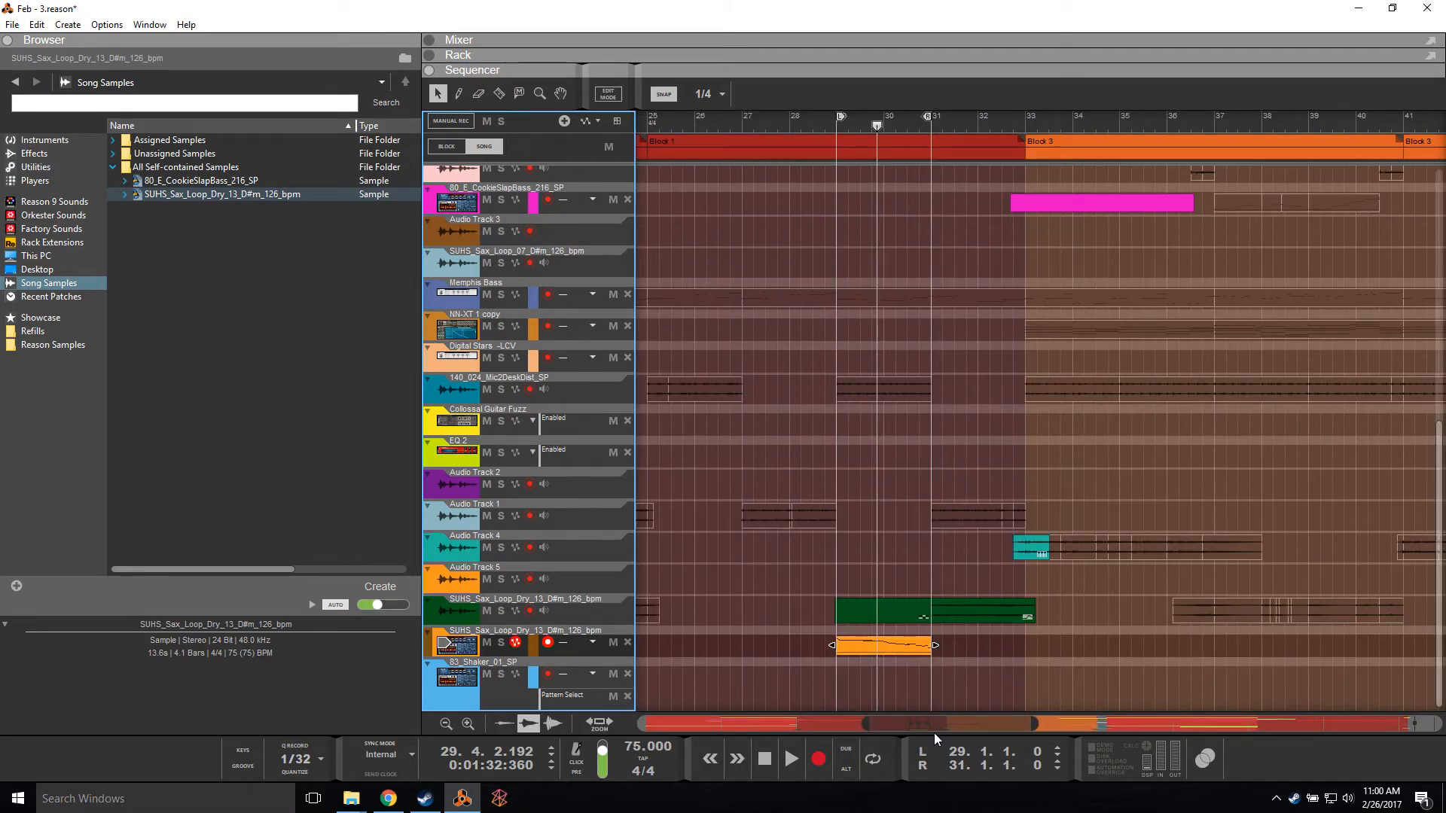
{"action": "left_click_drag", "start_coordinate": [932, 724], "coordinate": [872, 721]}
{"action": "left_click", "coordinate": [878, 661]}
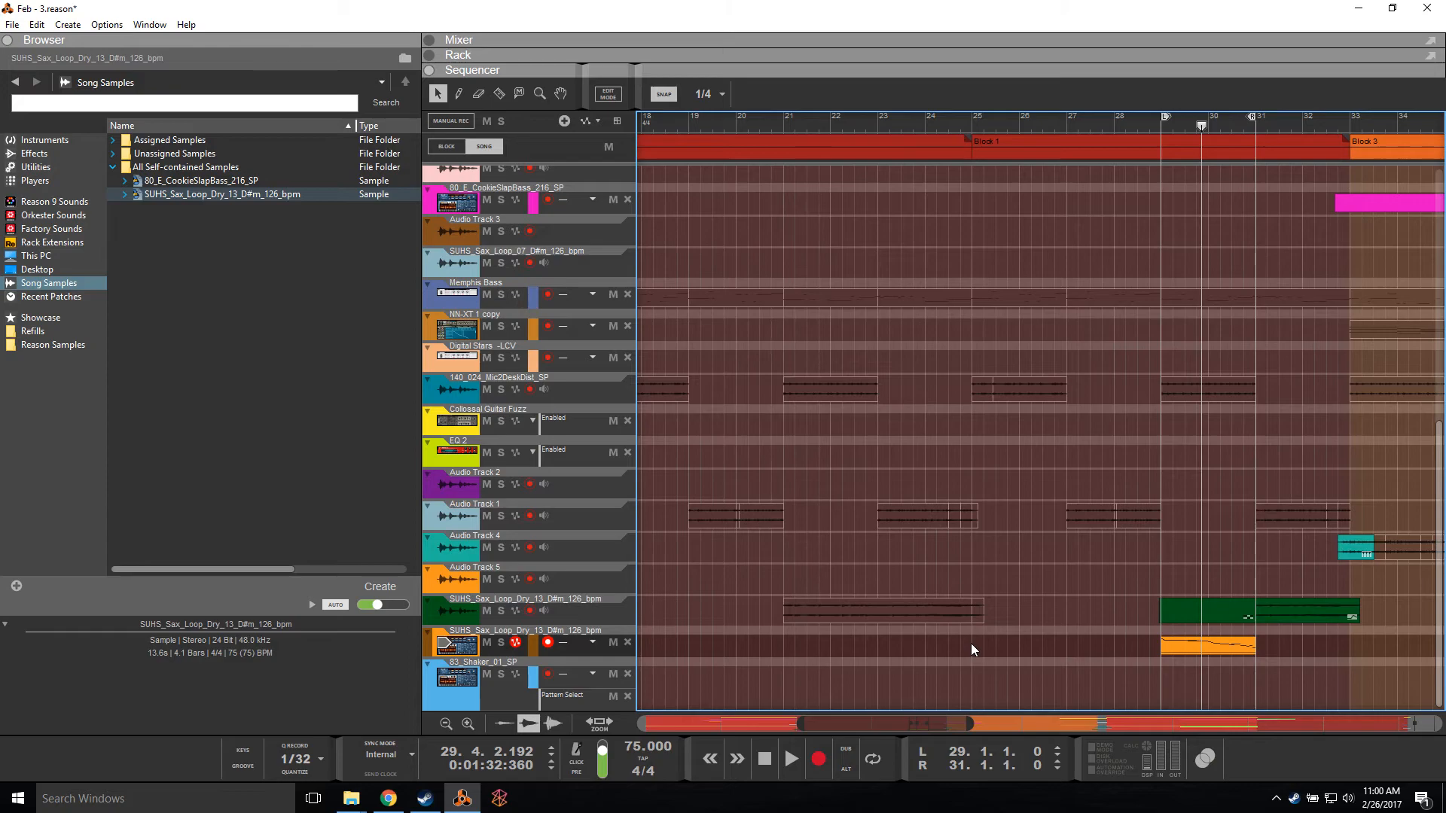
{"action": "left_click_drag", "start_coordinate": [1254, 660], "coordinate": [1265, 655]}
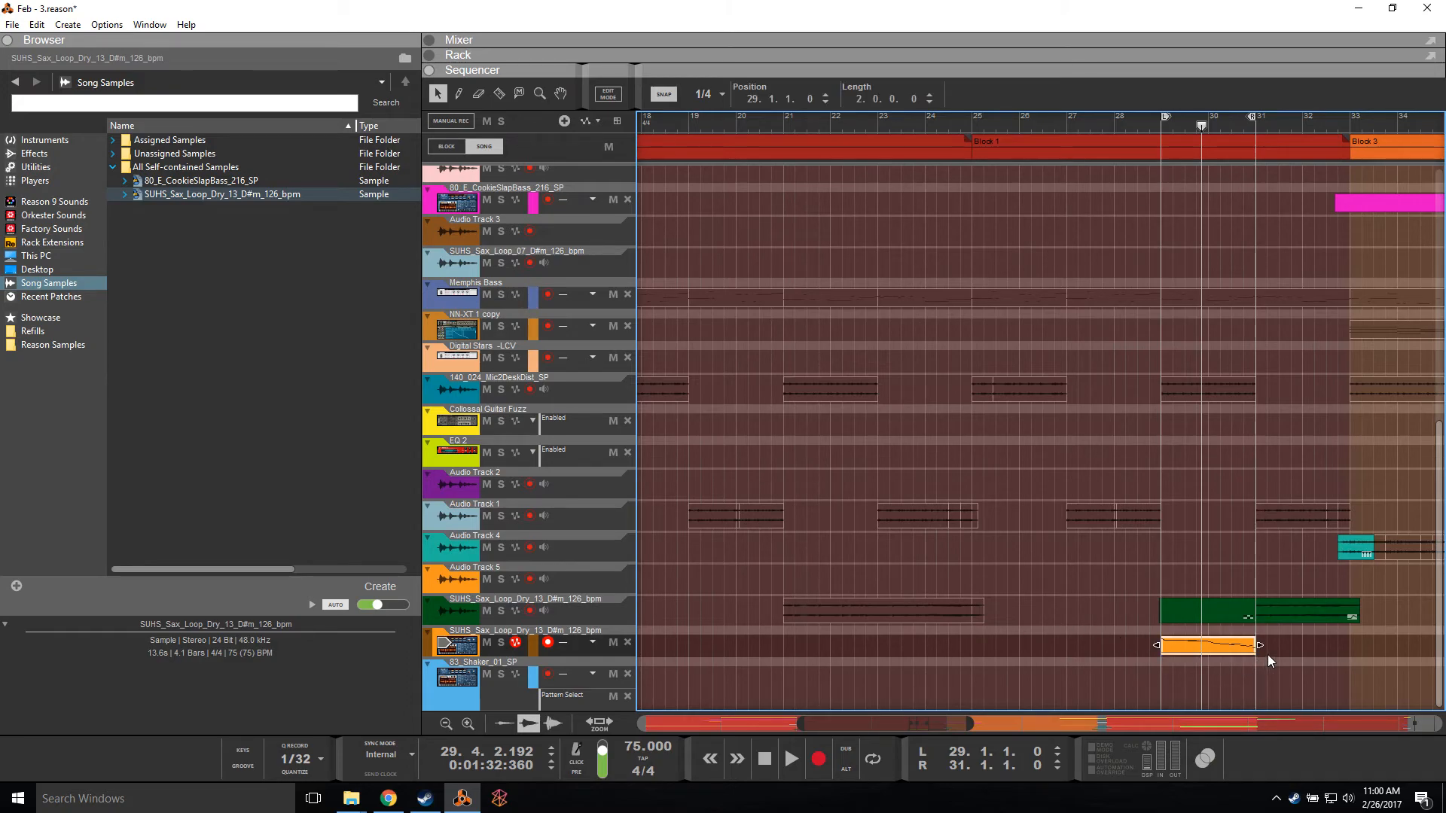
{"action": "left_click", "coordinate": [1122, 648]}
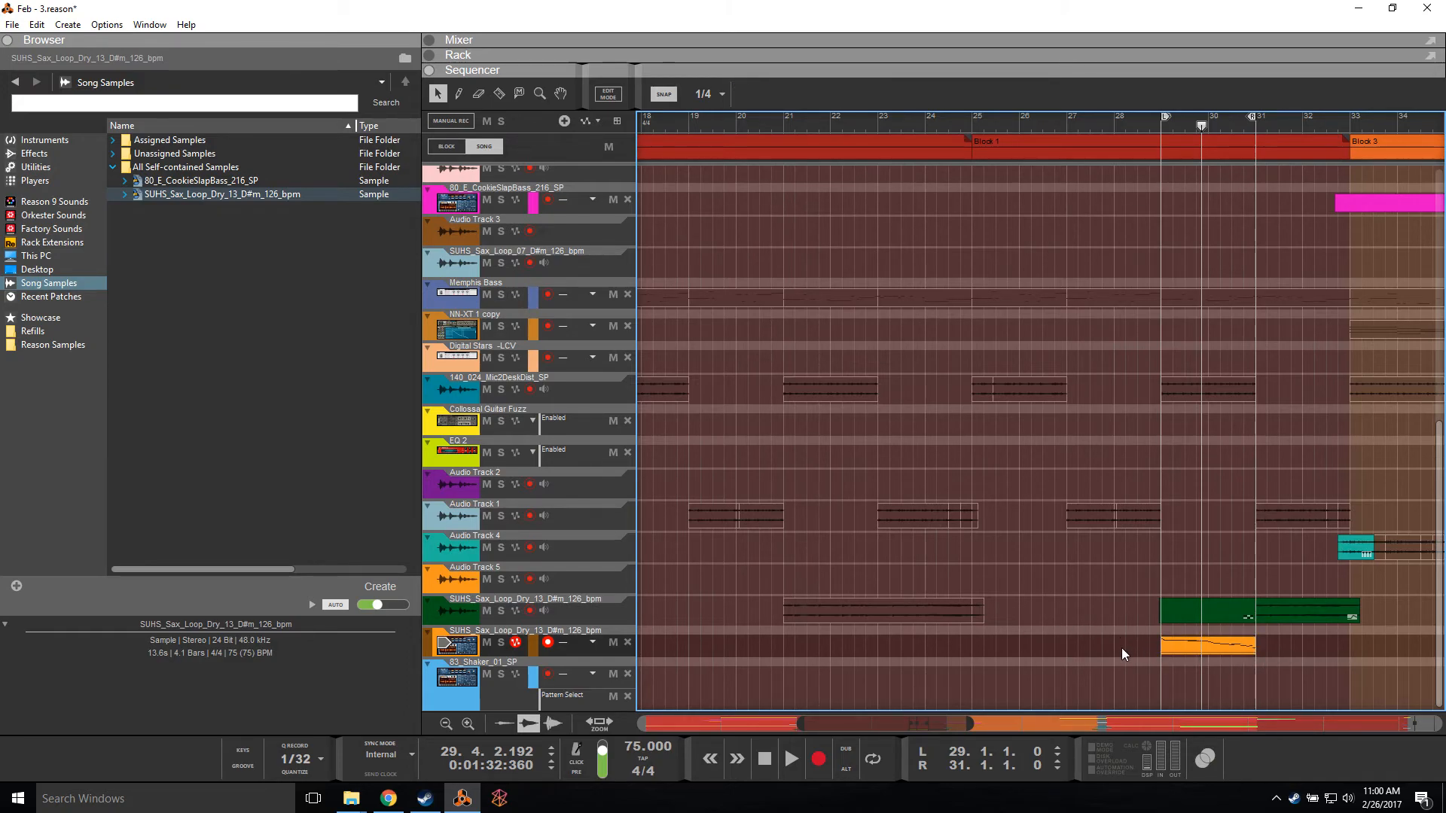
Step: Play the full mix from bar 21 through the end of the Dr. OctoRex sax clip at bar 31
{"action": "left_click", "coordinate": [782, 127]}
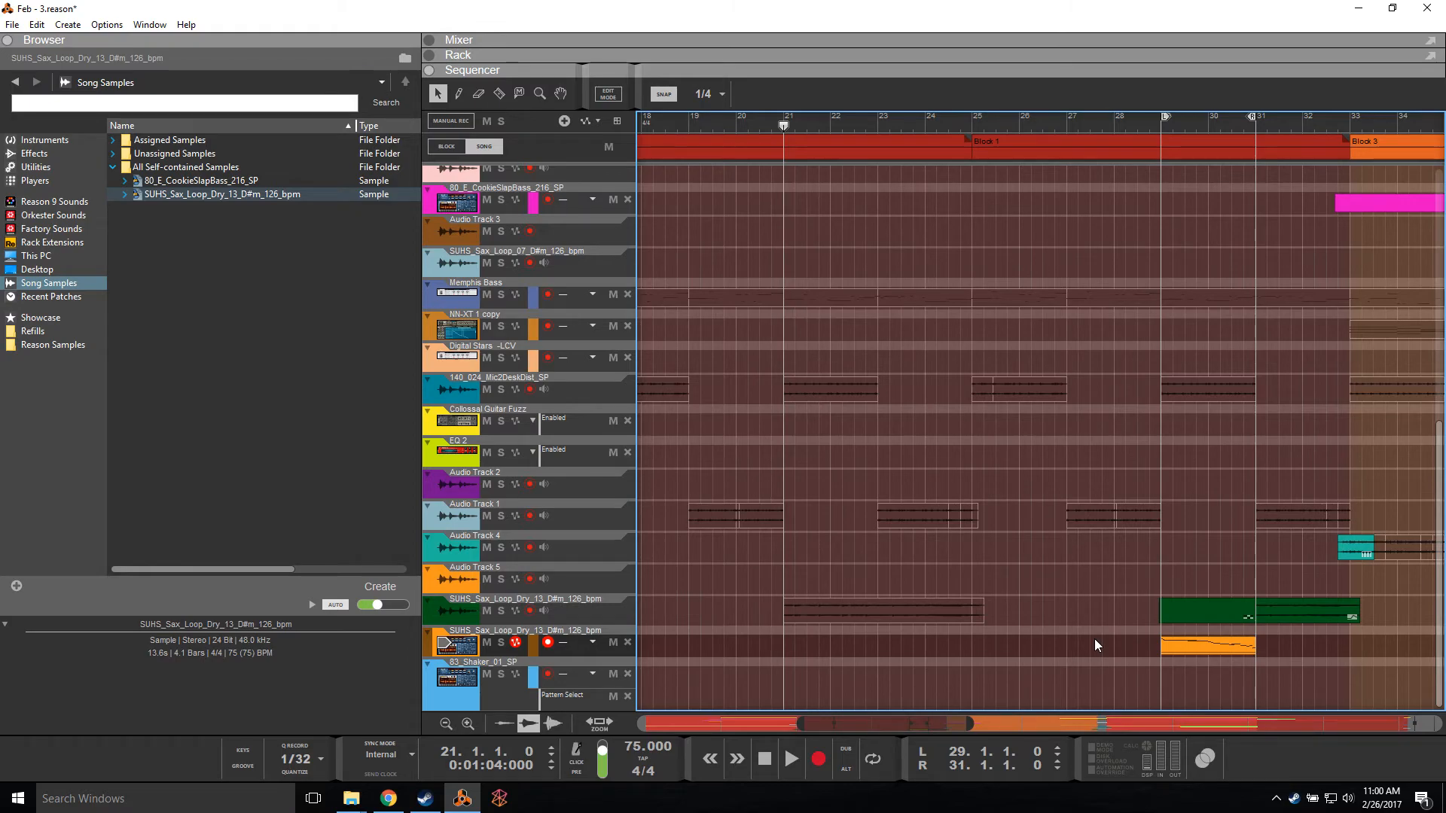
{"action": "key", "text": "space"}
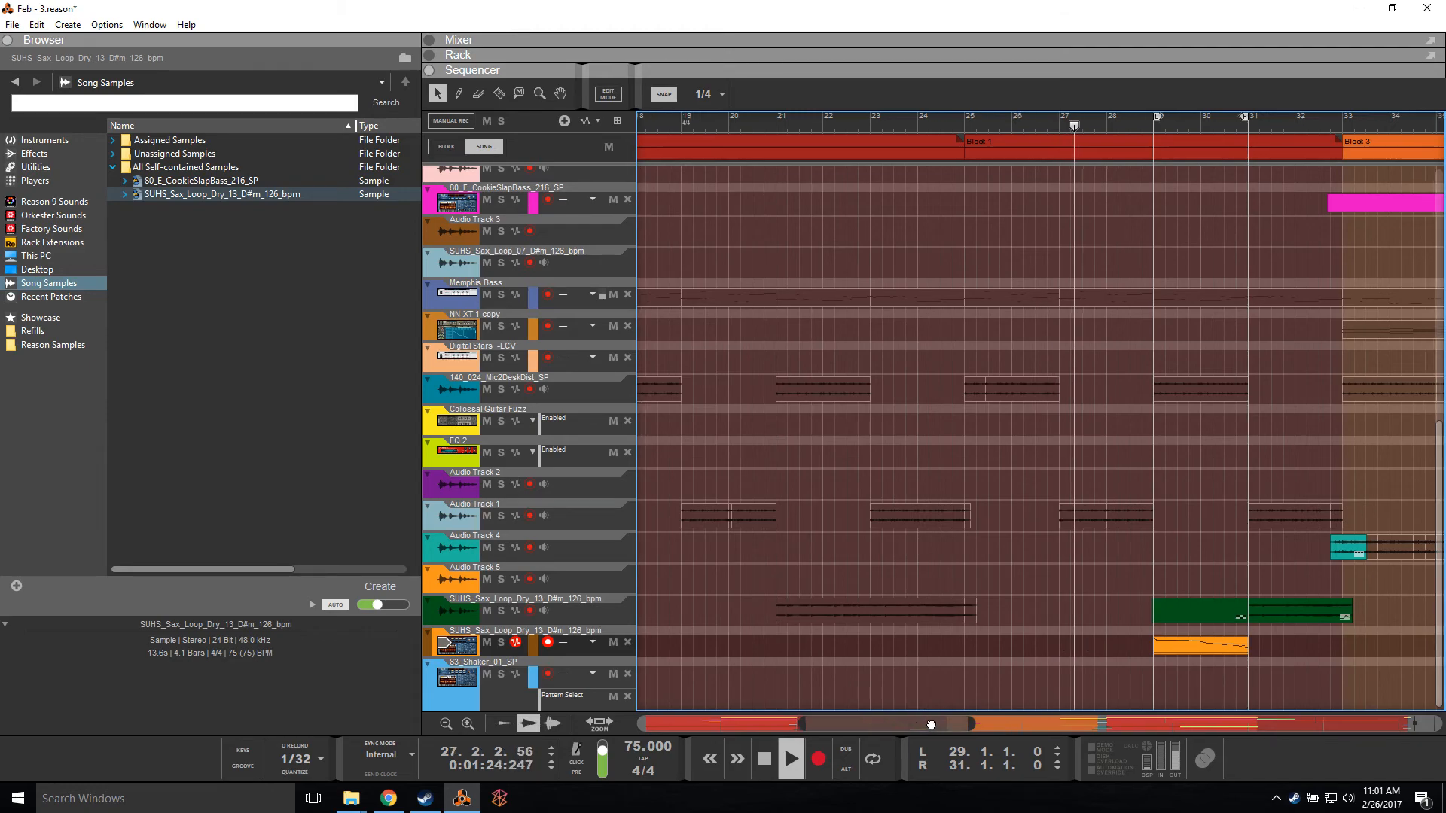
{"action": "left_click_drag", "start_coordinate": [956, 722], "coordinate": [984, 722]}
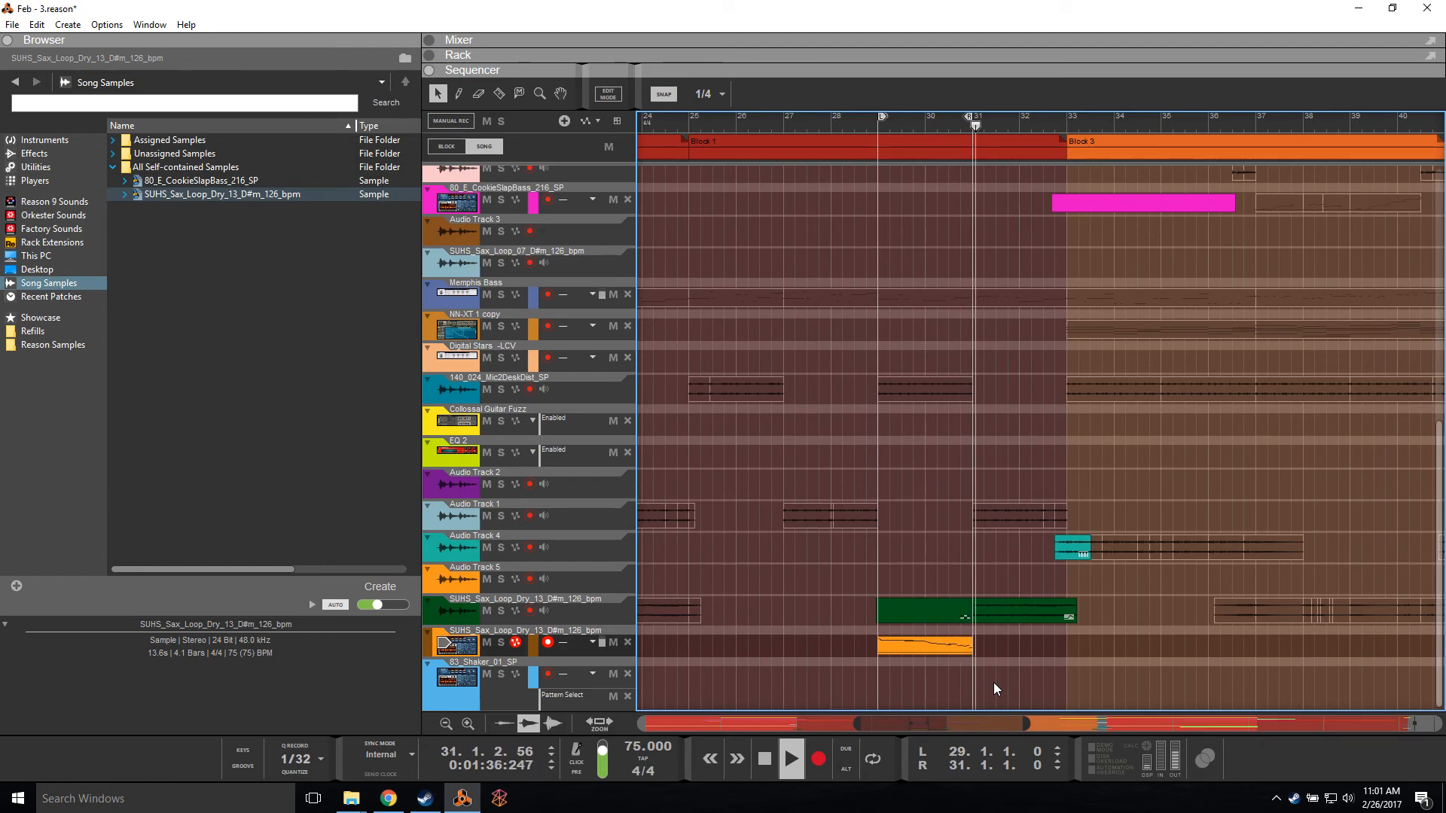
{"action": "key", "text": "space"}
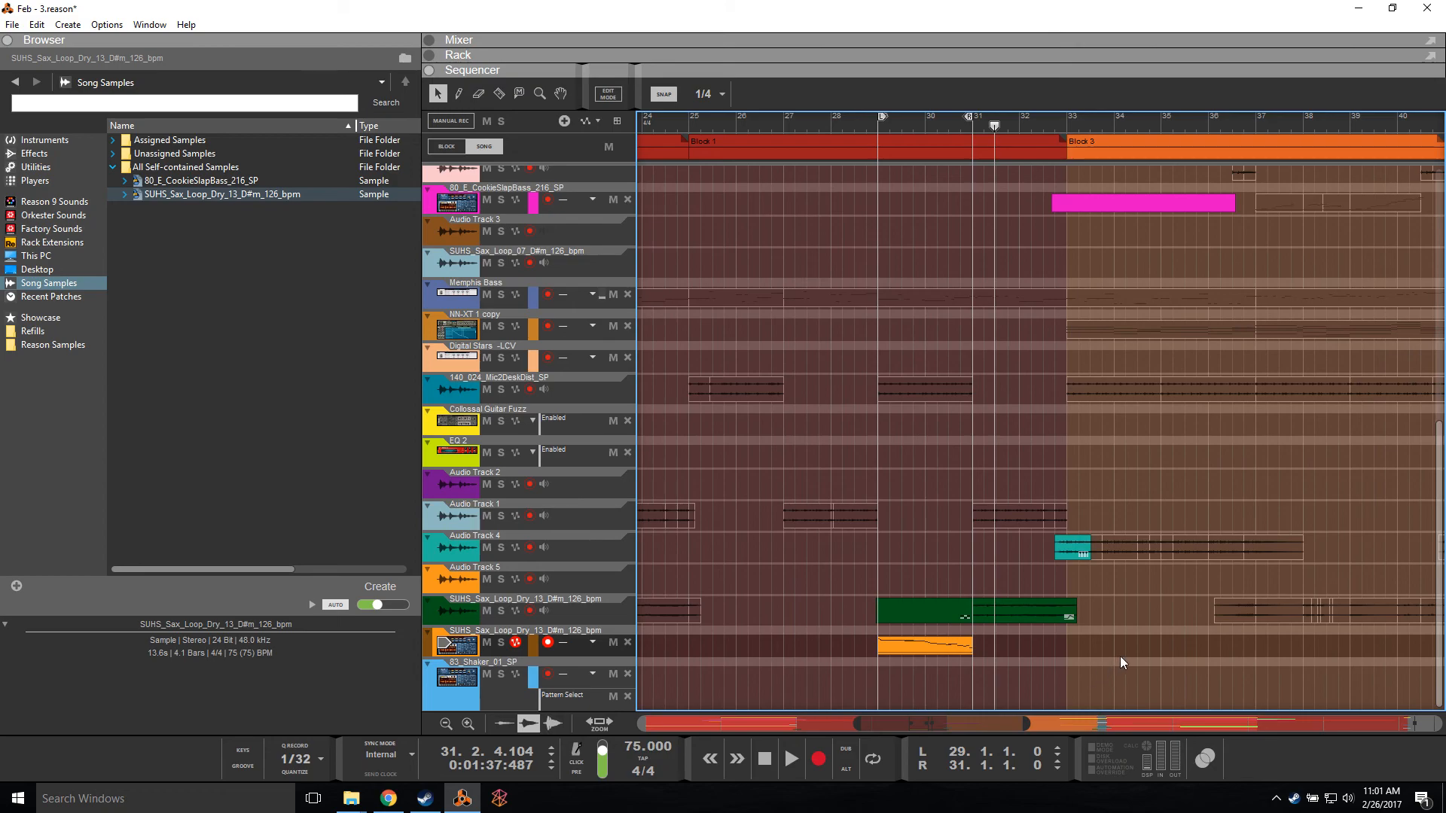
Step: Select the sax audio clip that starts at bar 31 on the SUHS_Sax_Loop_Dry_13 audio track
{"action": "left_click", "coordinate": [997, 621]}
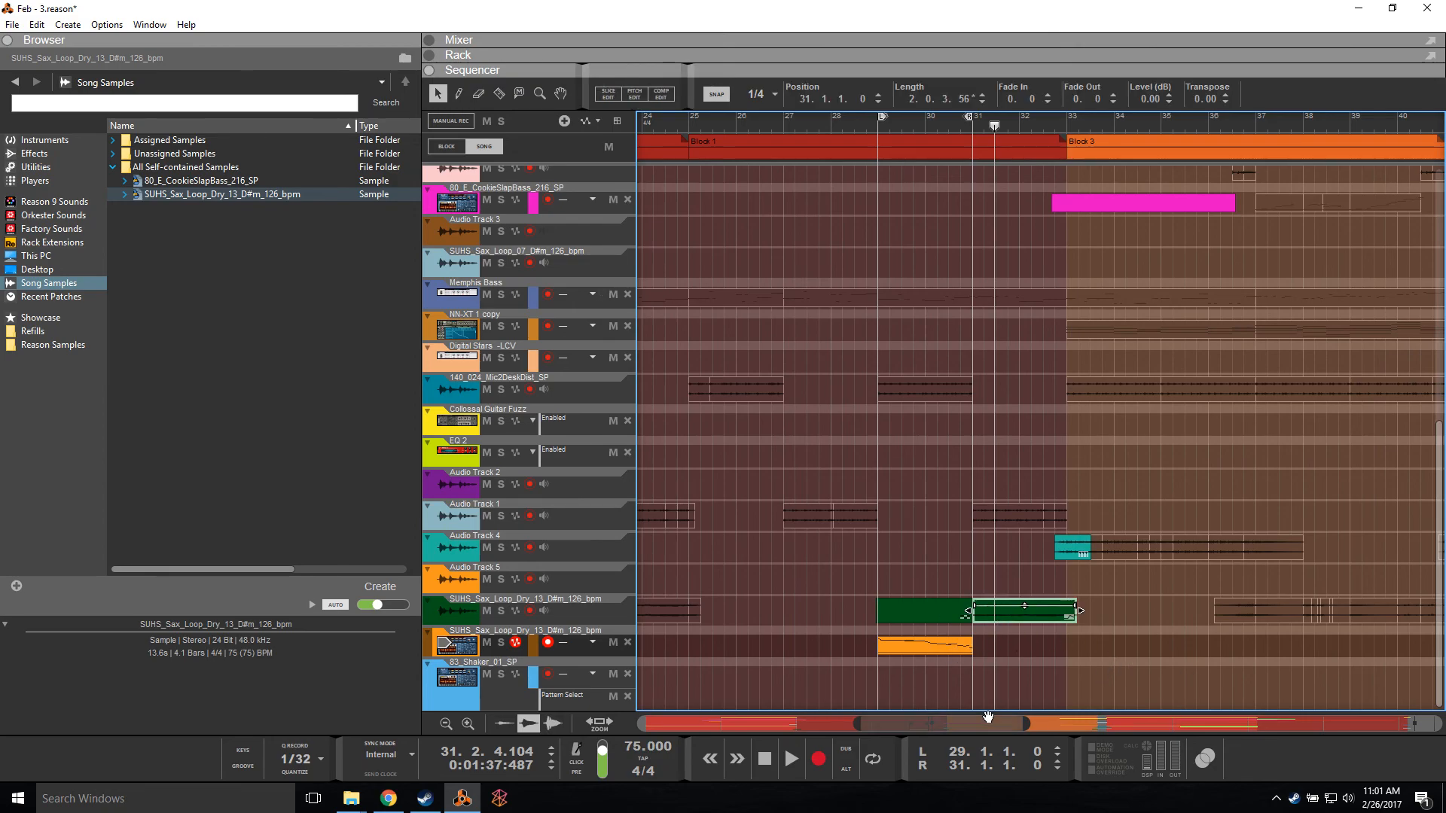
{"action": "left_click_drag", "start_coordinate": [988, 722], "coordinate": [967, 725]}
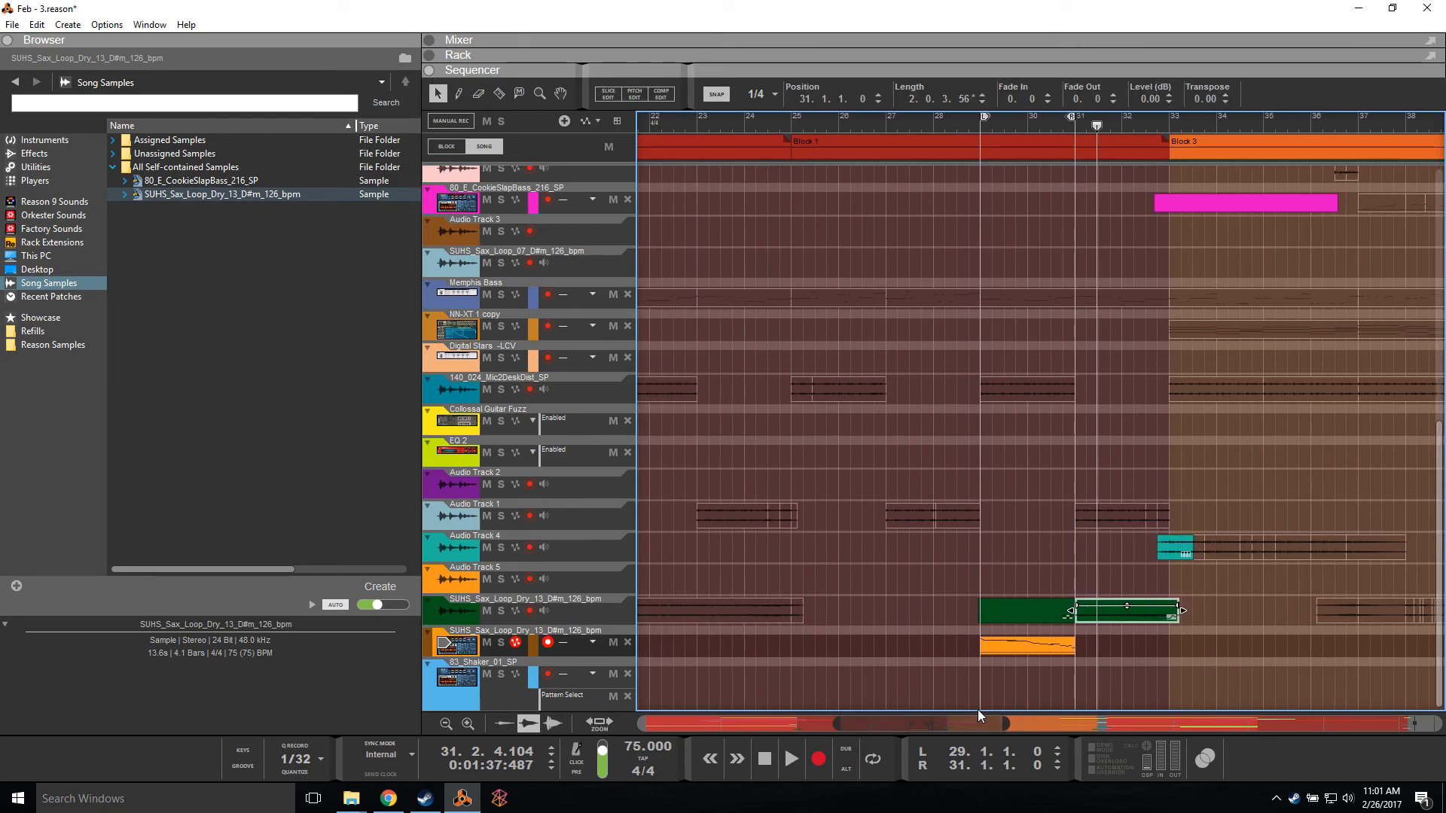